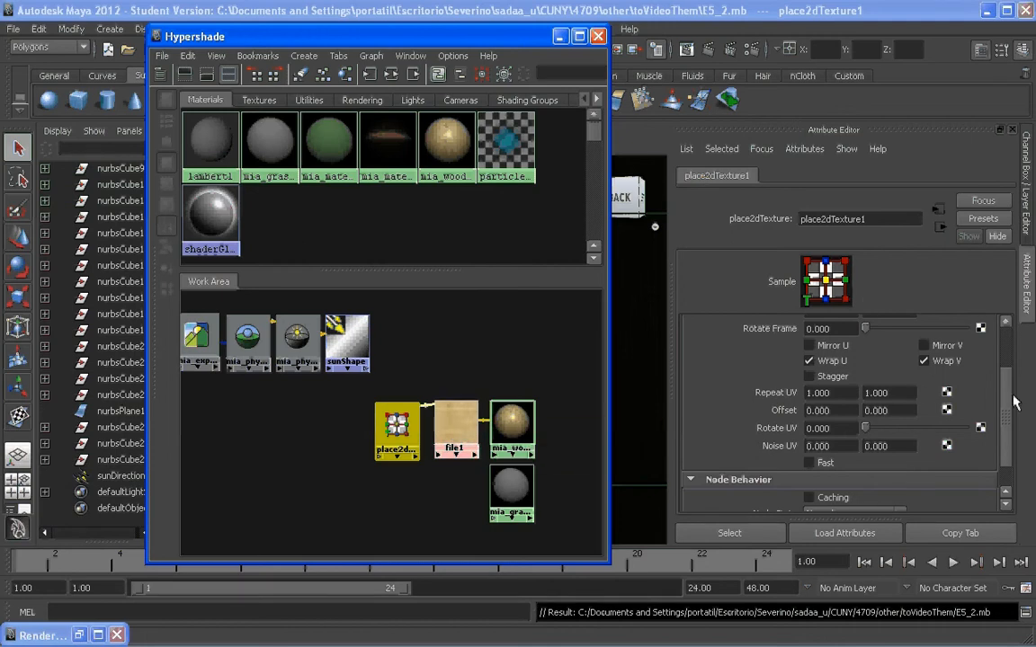
Set the wood texture's Repeat UV to 2 and 2 in place2dTexture1, keeping the Hypershade clear of the model view
scroll(912, 359, "up", 2)
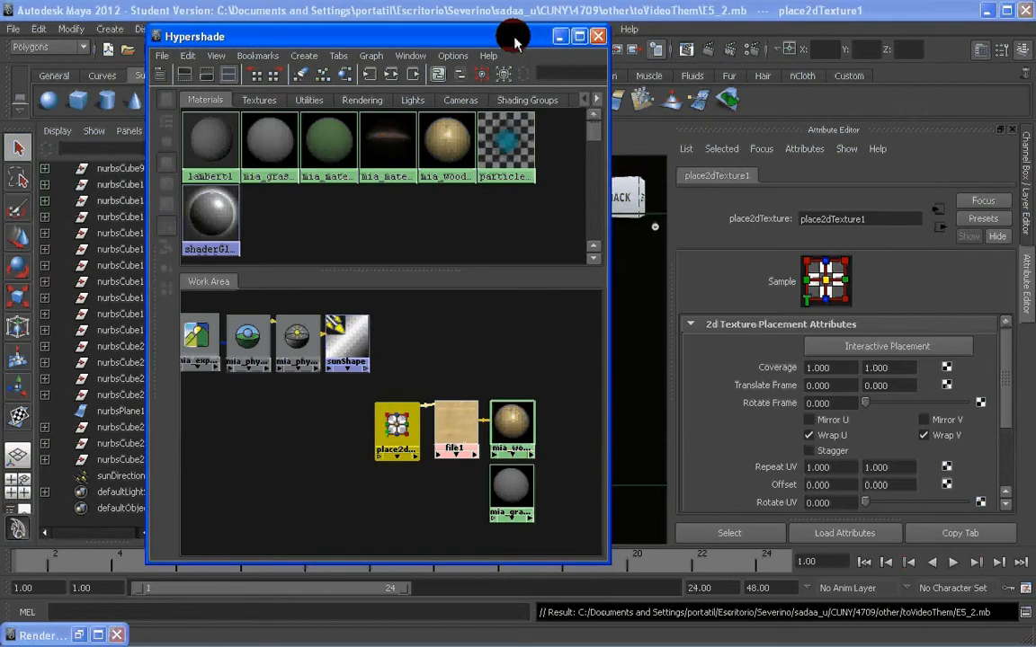
left_click_drag(514, 38, 423, 39)
left_click_drag(519, 149, 431, 148)
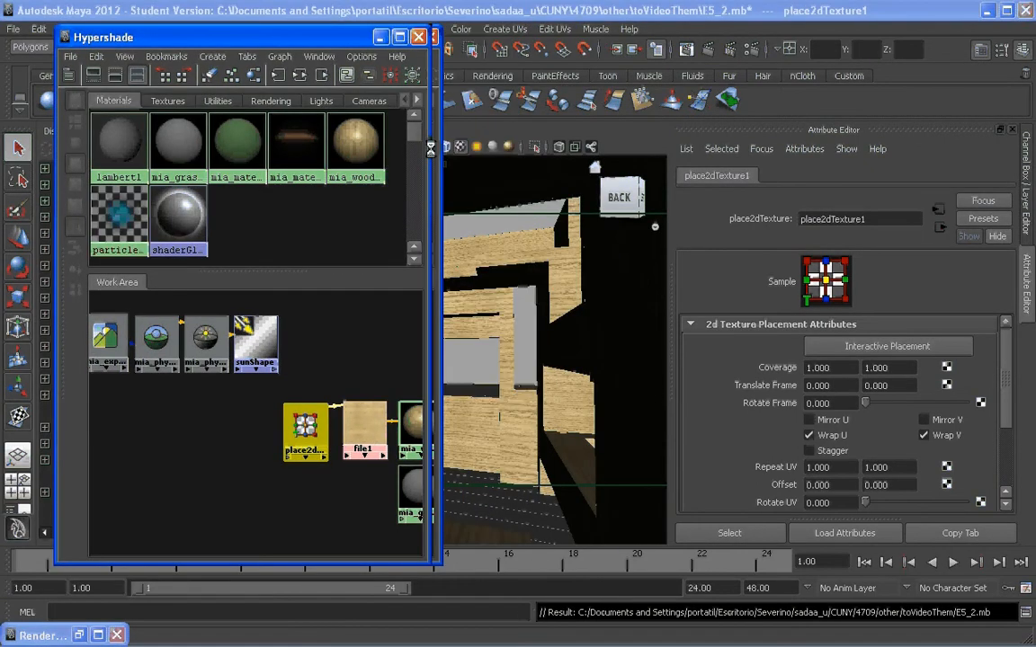
middle_click_drag(336, 370, 195, 364, "alt")
left_click_drag(333, 37, 273, 38)
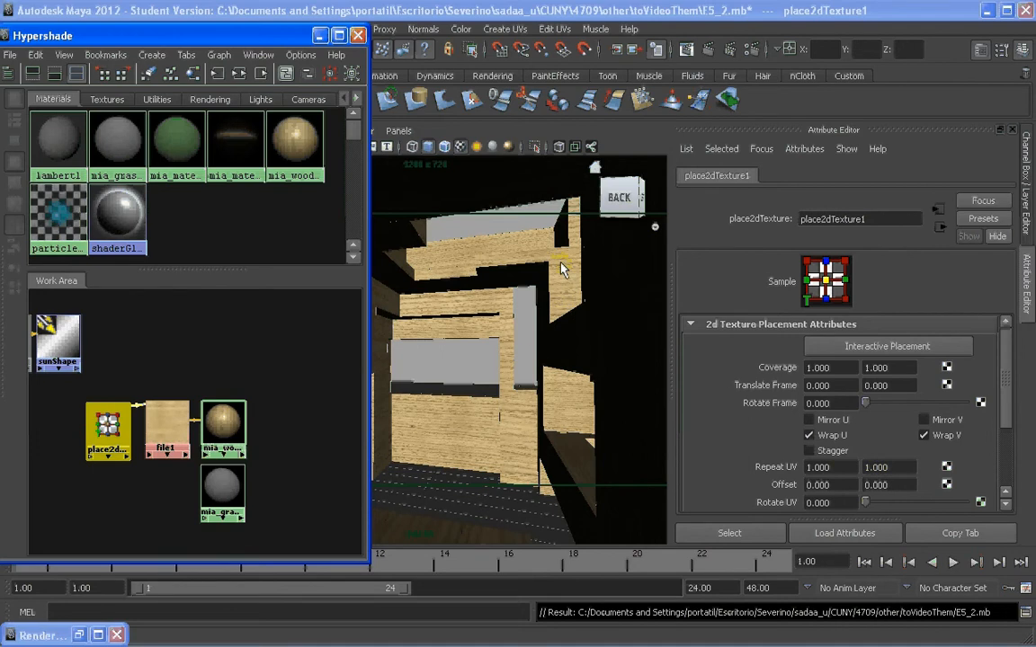
left_click_drag(837, 468, 782, 466)
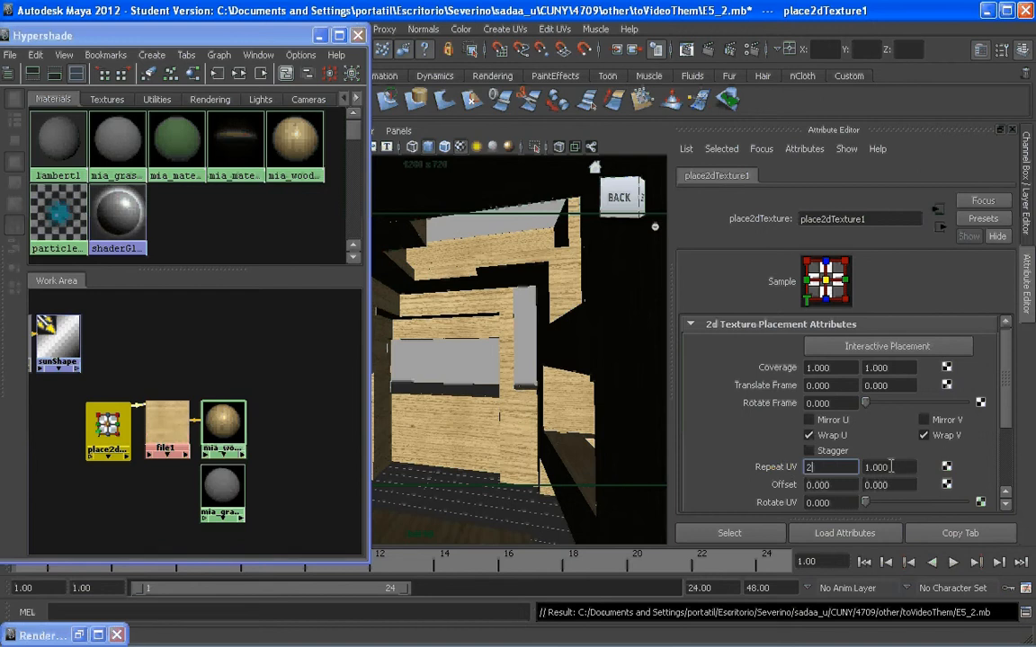
type("2")
key("Tab")
type("2")
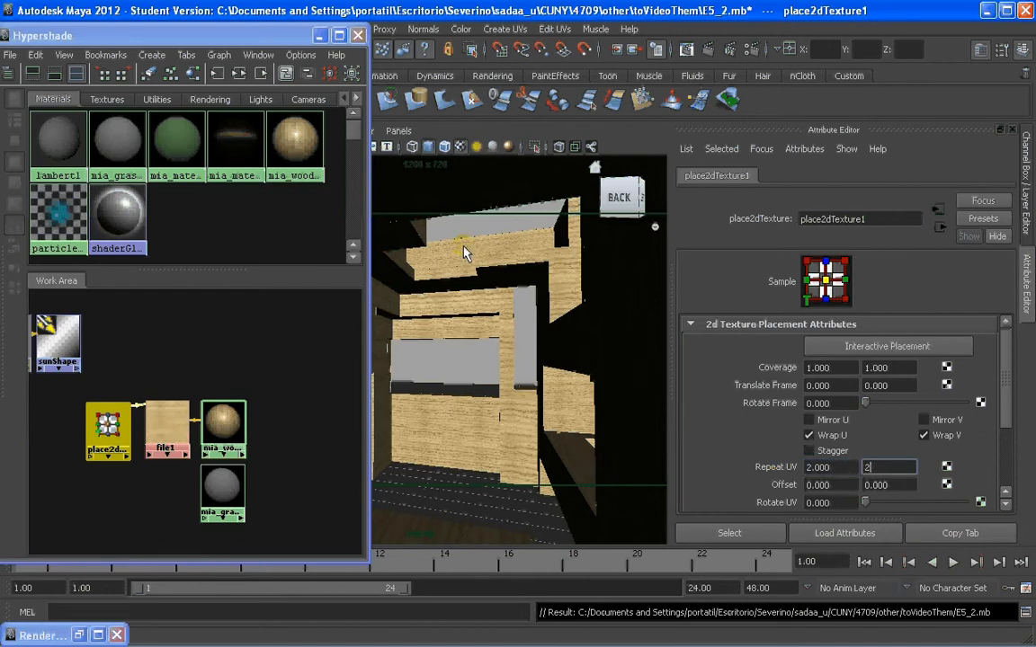
key("Return")
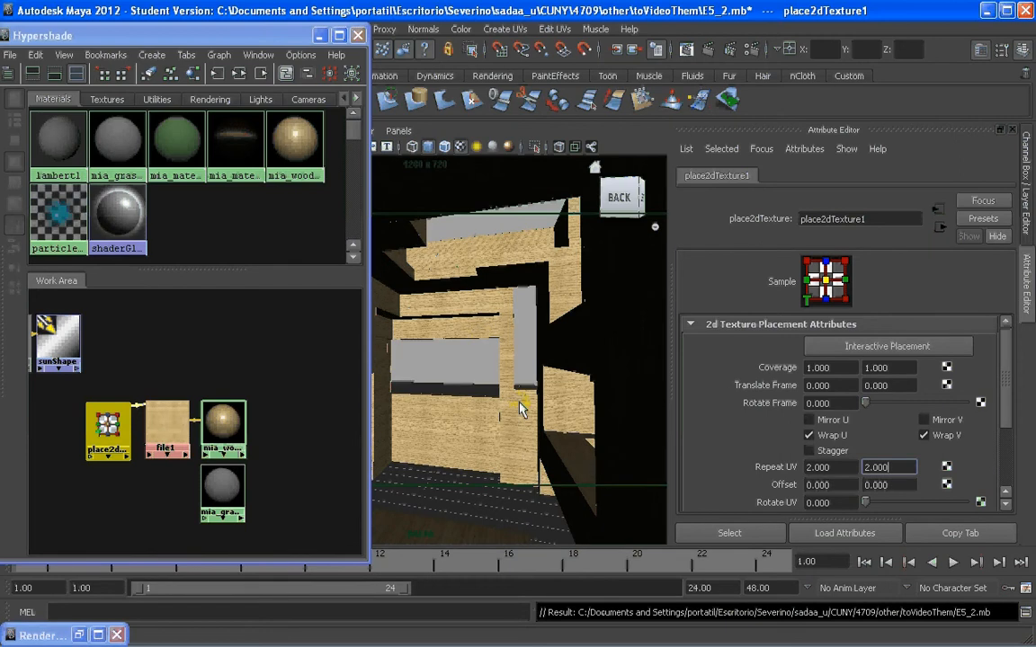
Render a small region of the wood wall nearest the camera to check the grain scale, and close the render
left_click_drag(270, 35, 977, 81)
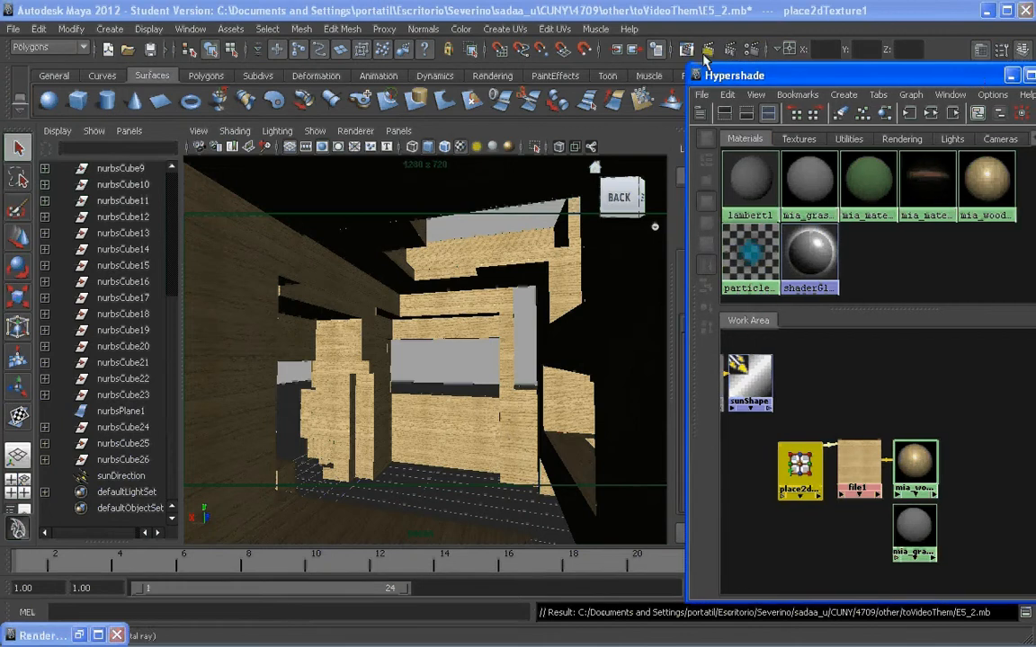
left_click(705, 52)
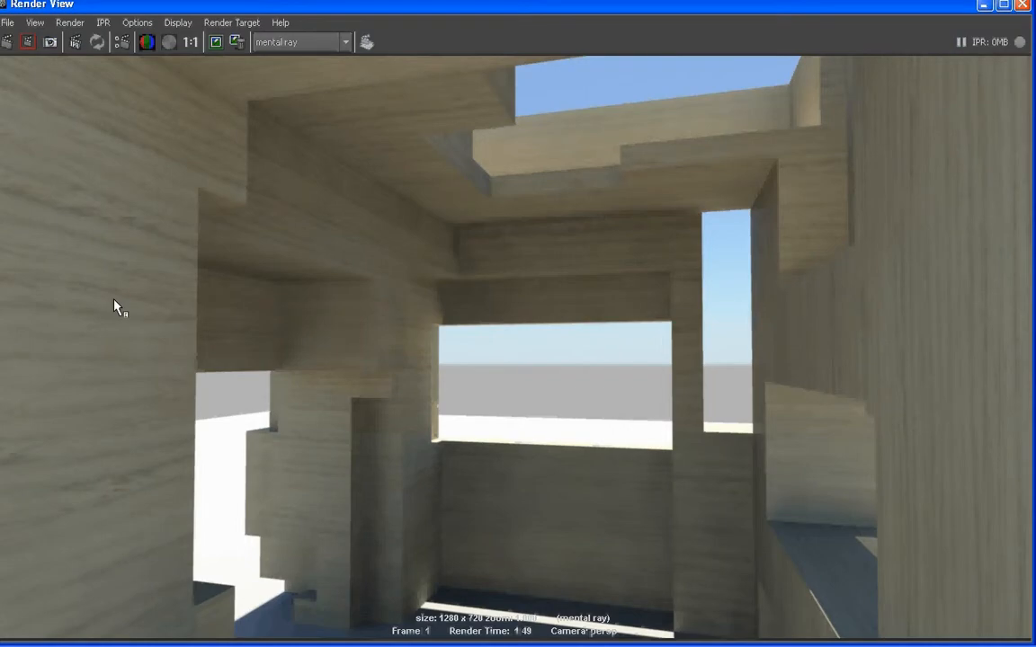
left_click_drag(67, 125, 137, 278)
left_click(27, 42)
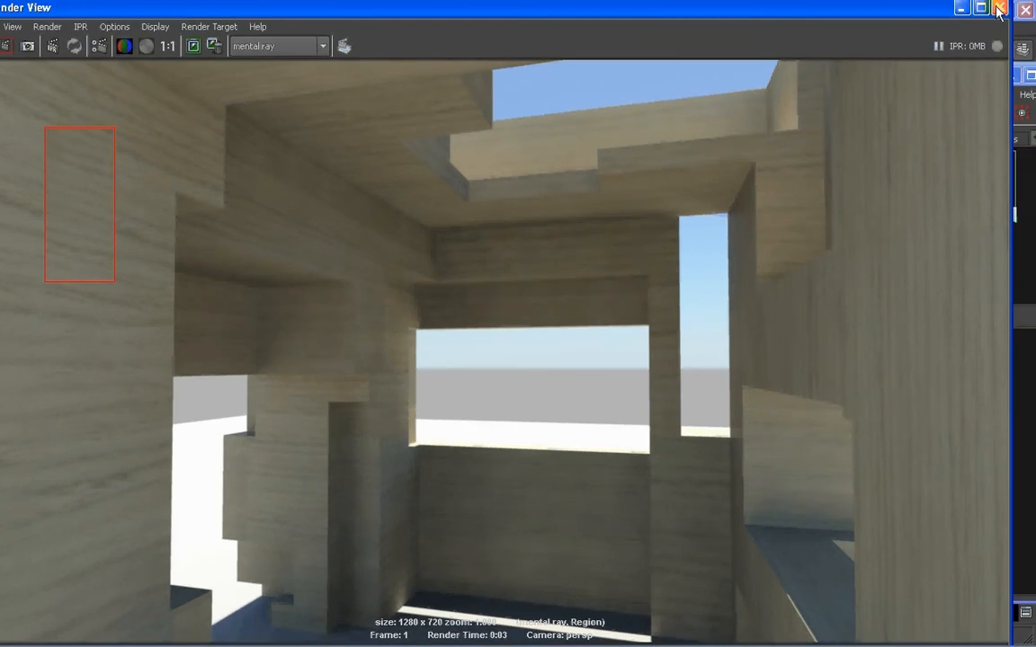
left_click(999, 9)
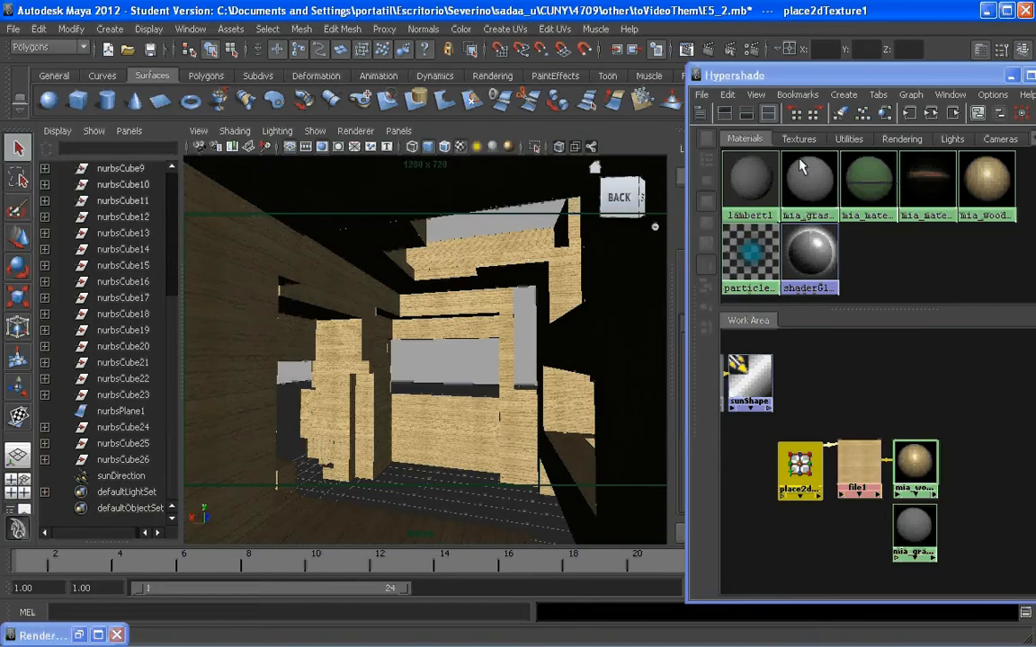
Place the mia_grass_x3 material node lower in the Work Area, apart from the wood shader network
left_click(855, 425)
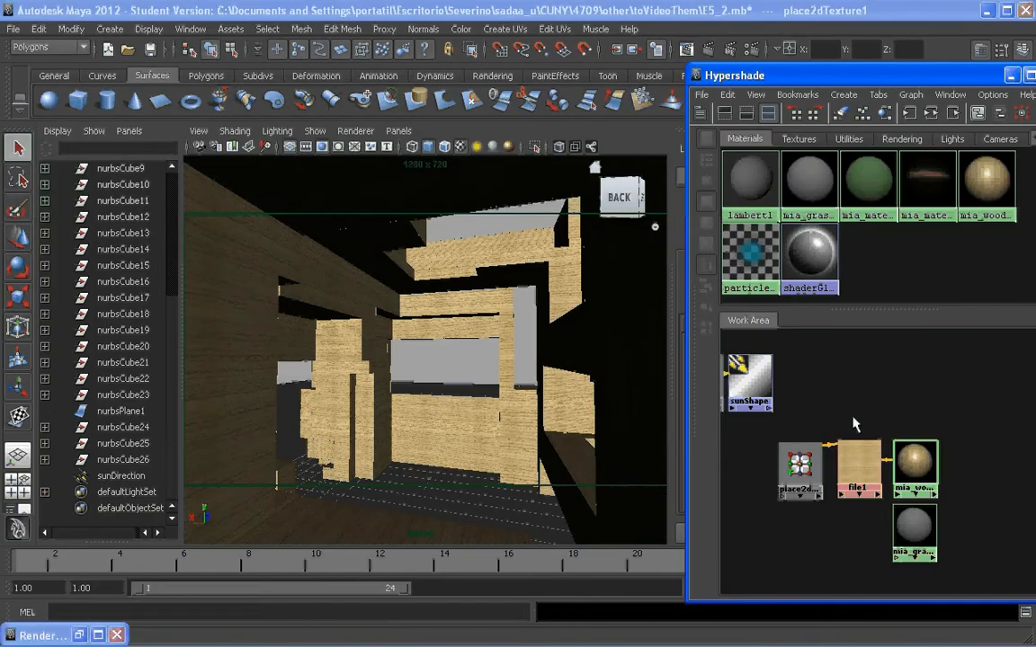
scroll(929, 512, "down", 1)
scroll(927, 511, "down", 1)
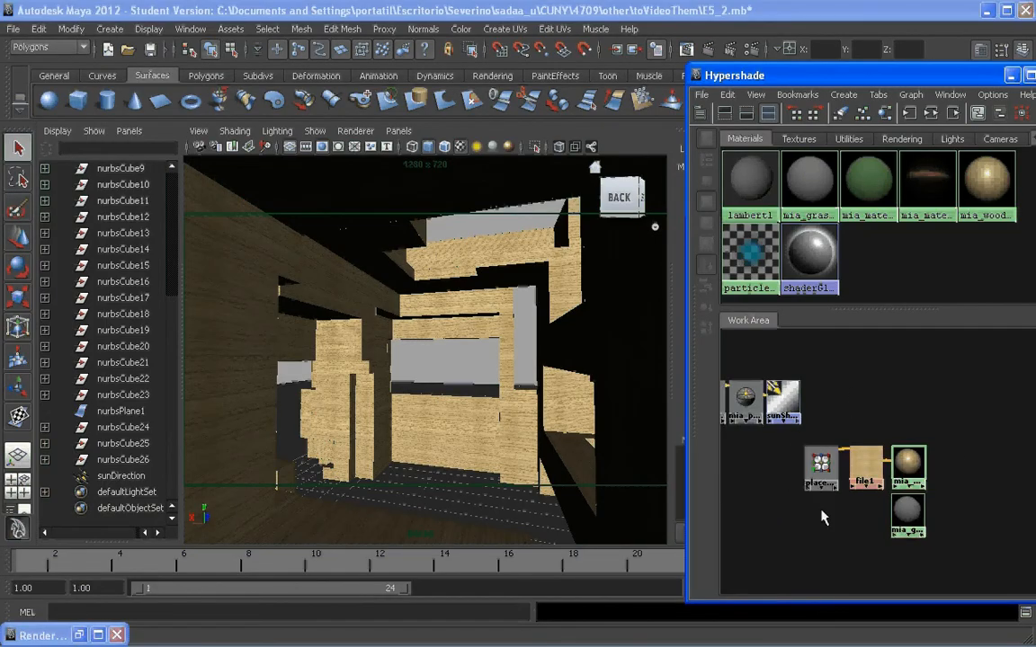
middle_click_drag(822, 513, 823, 448, "alt")
left_click_drag(917, 463, 918, 490)
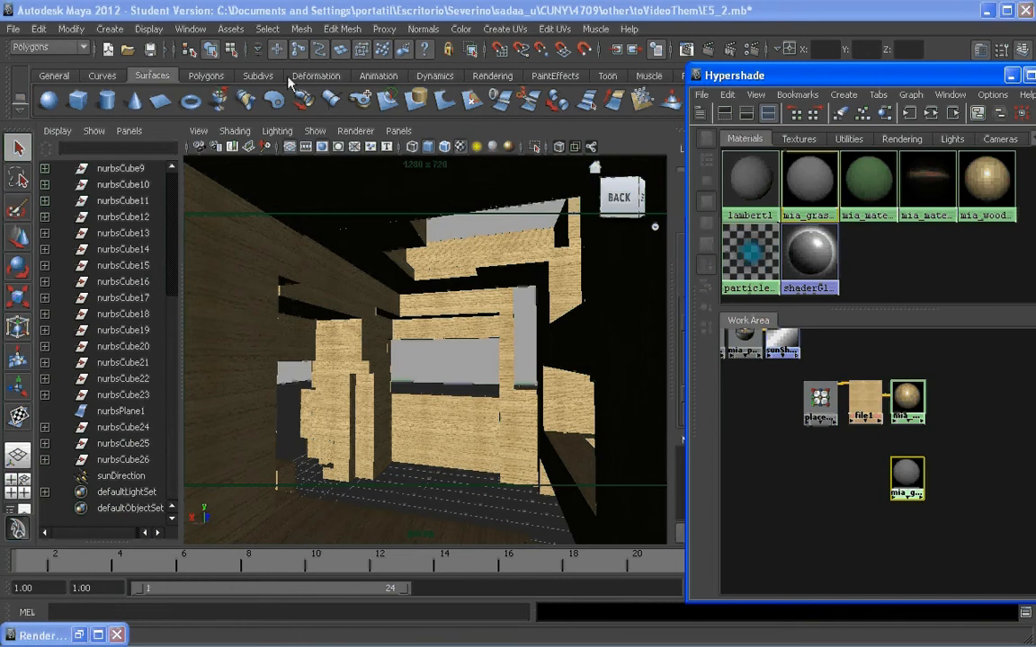
Map a File texture to the diffuse color of the mia_grass_x3 material
left_click_drag(909, 77, 221, 63)
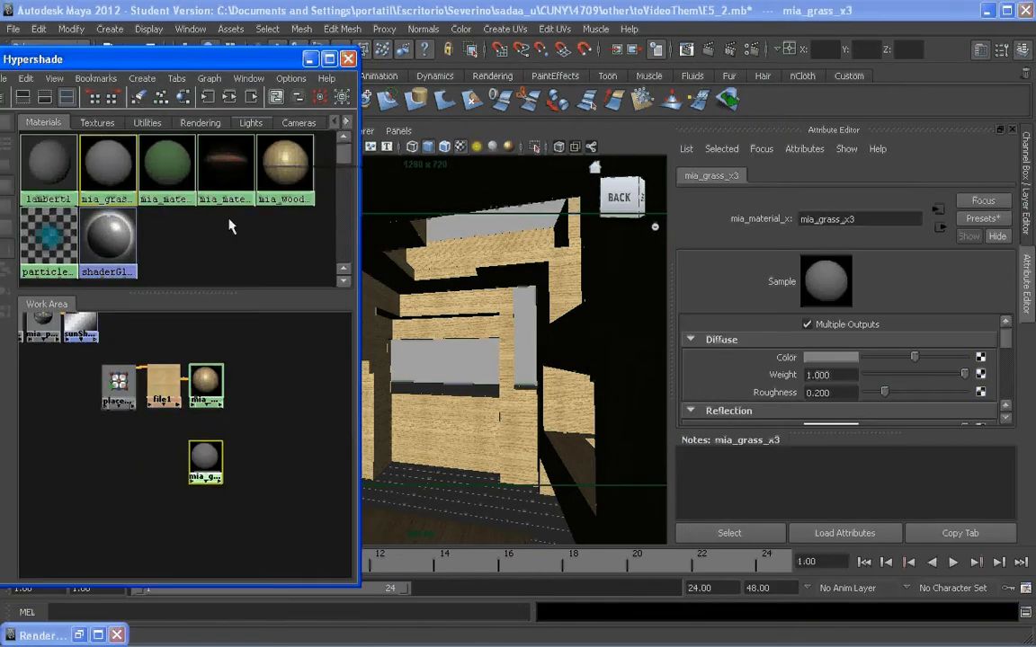
left_click_drag(919, 442, 917, 514)
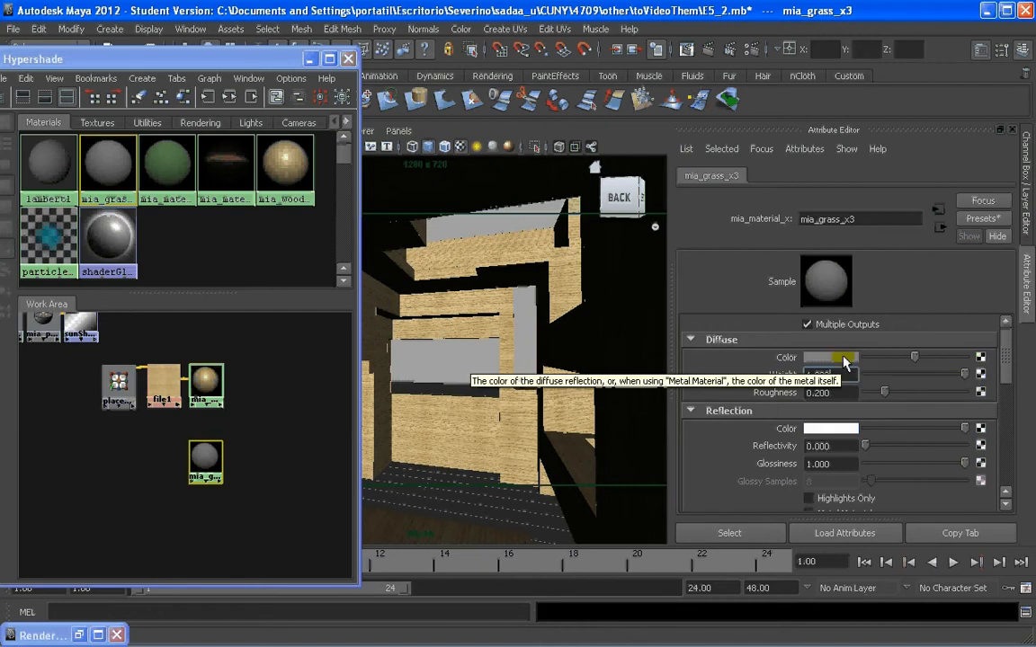
left_click(980, 359)
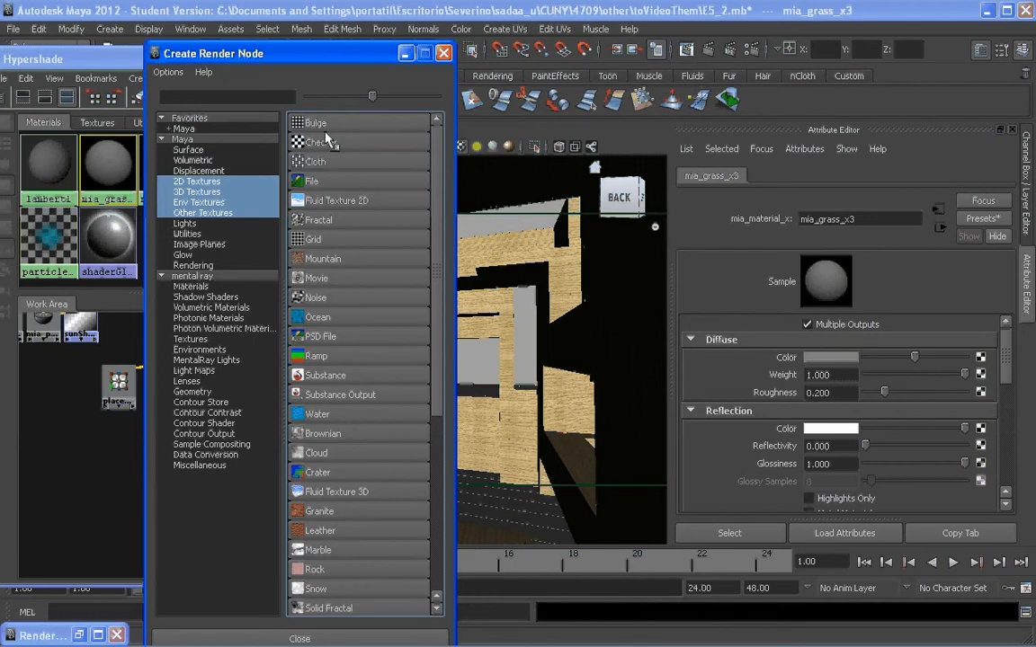
left_click(318, 183)
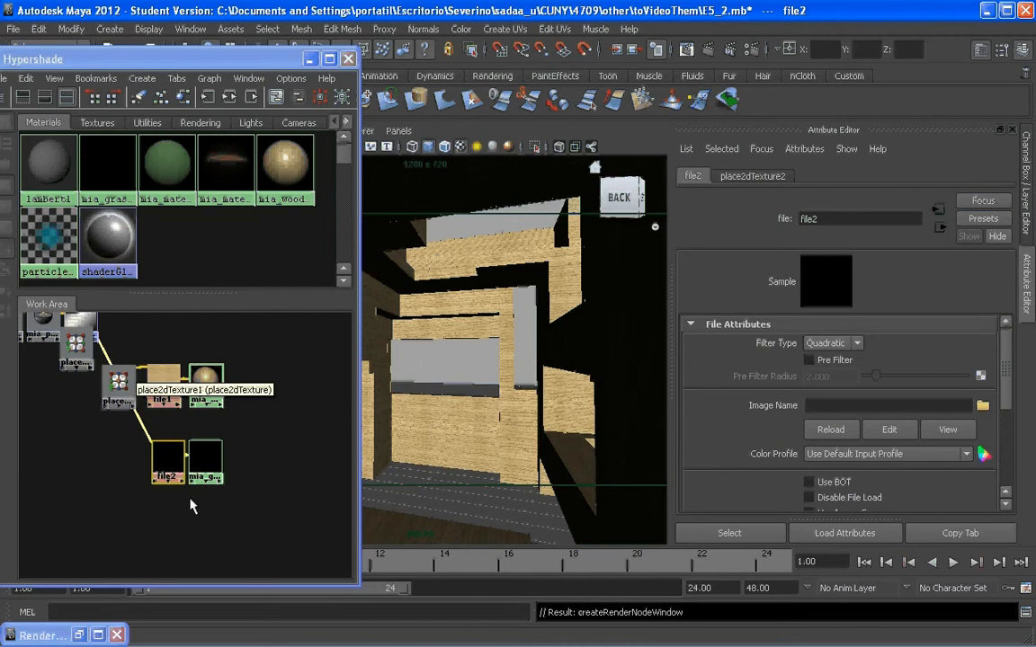
Arrange the place2dTexture2 and file2 nodes in a row beside the grass material in the Work Area
middle_click_drag(85, 429, 144, 463, "alt")
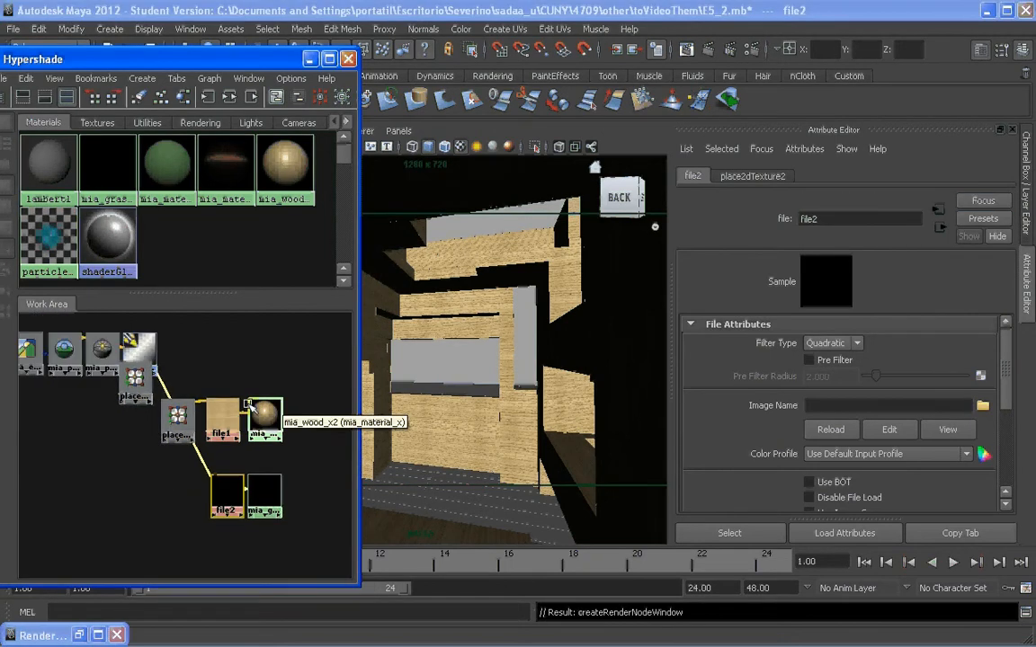
left_click_drag(144, 394, 185, 494)
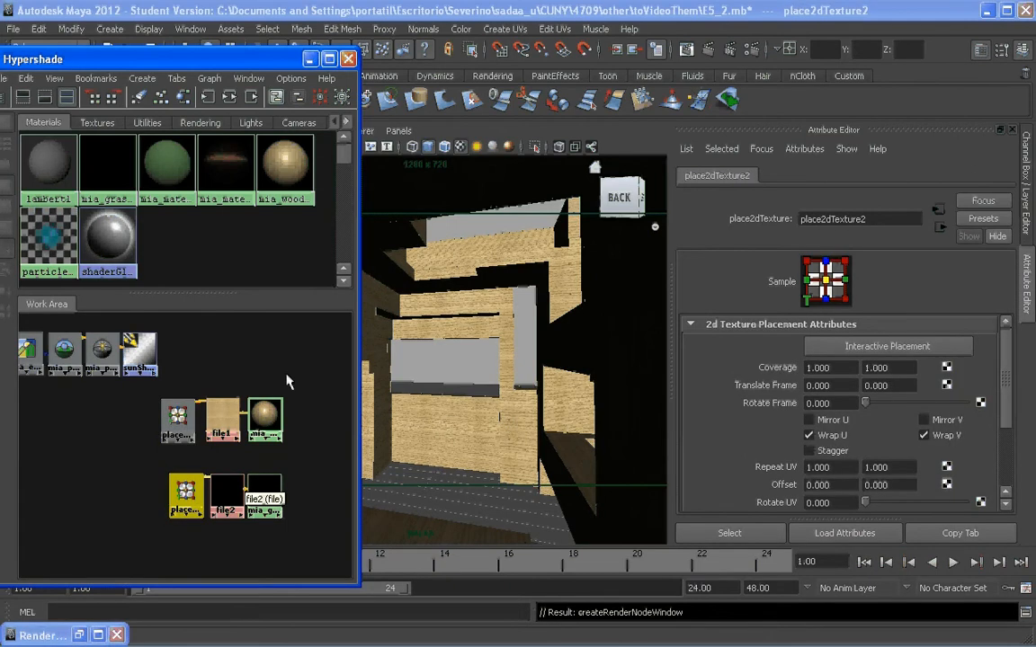
left_click_drag(196, 482, 70, 424)
mouse_move(228, 487)
left_mouse_down()
mouse_move(262, 351)
mouse_move(207, 457)
mouse_move(223, 484)
left_mouse_up()
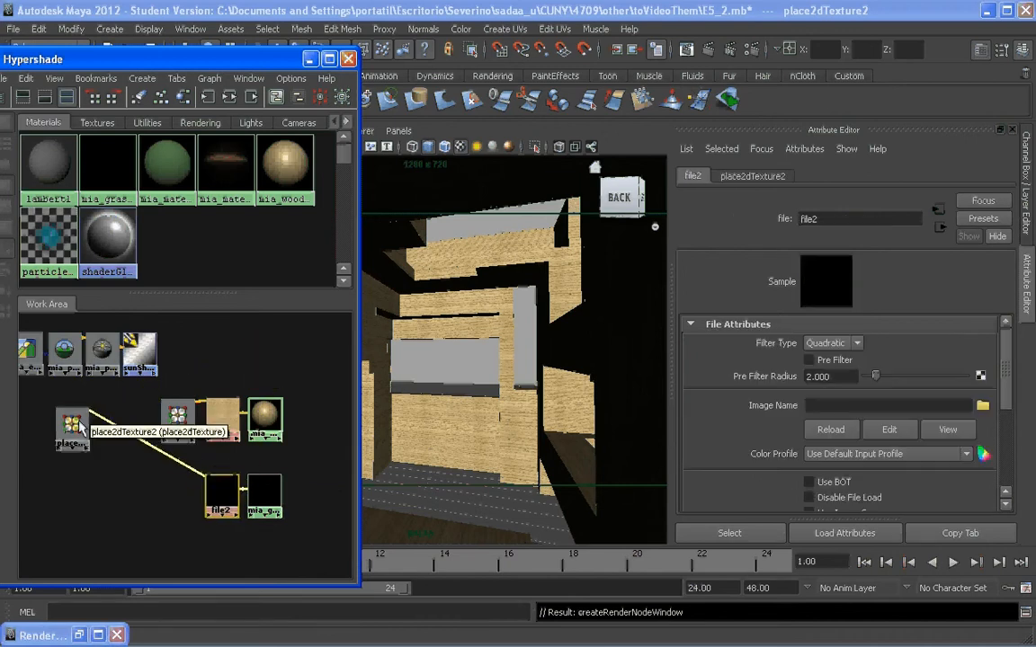
left_click_drag(72, 423, 183, 489)
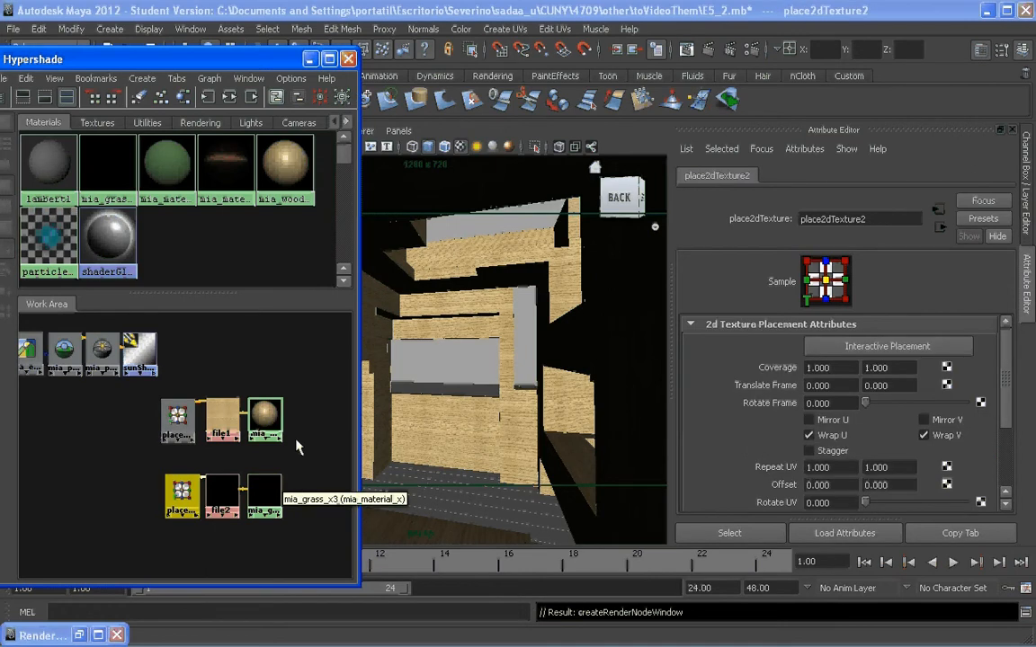
Load grass3.jpg as the image of the file2 texture node
left_click(221, 489)
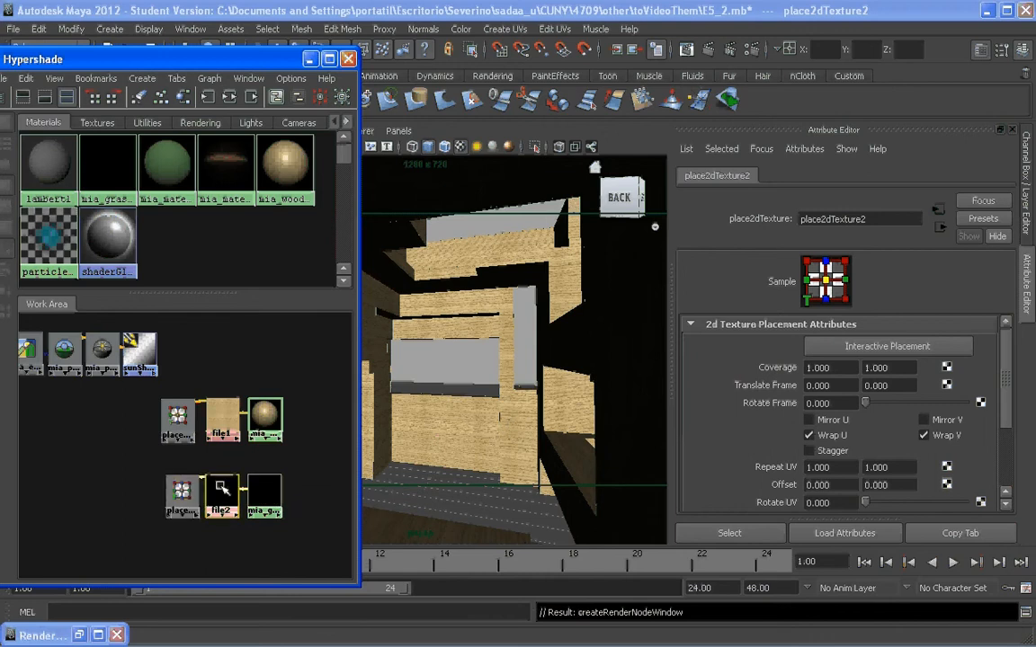
left_click(981, 406)
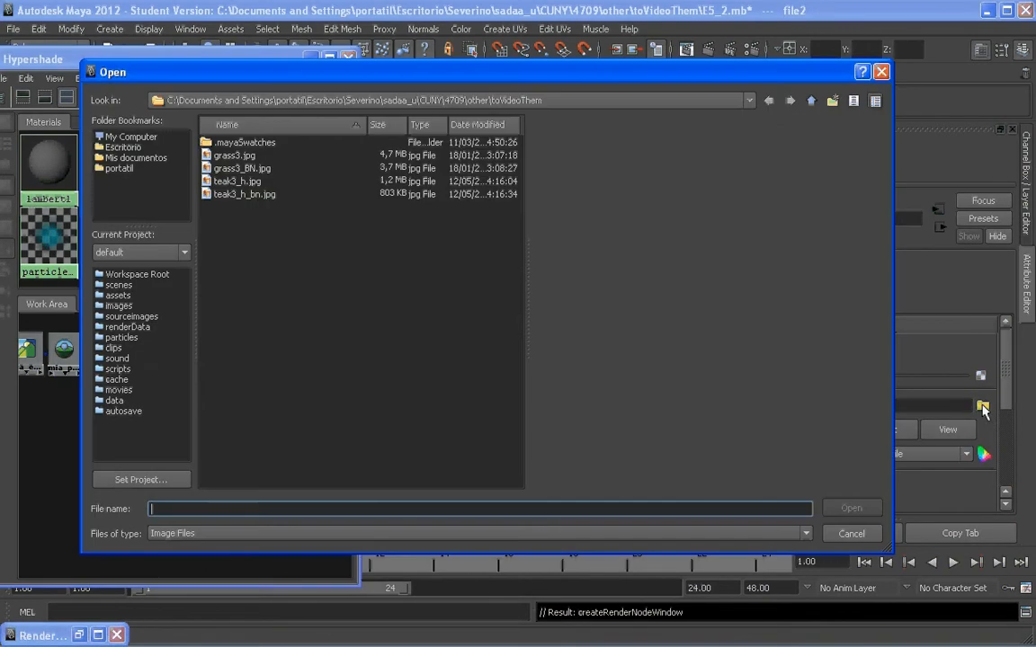
left_click(230, 158)
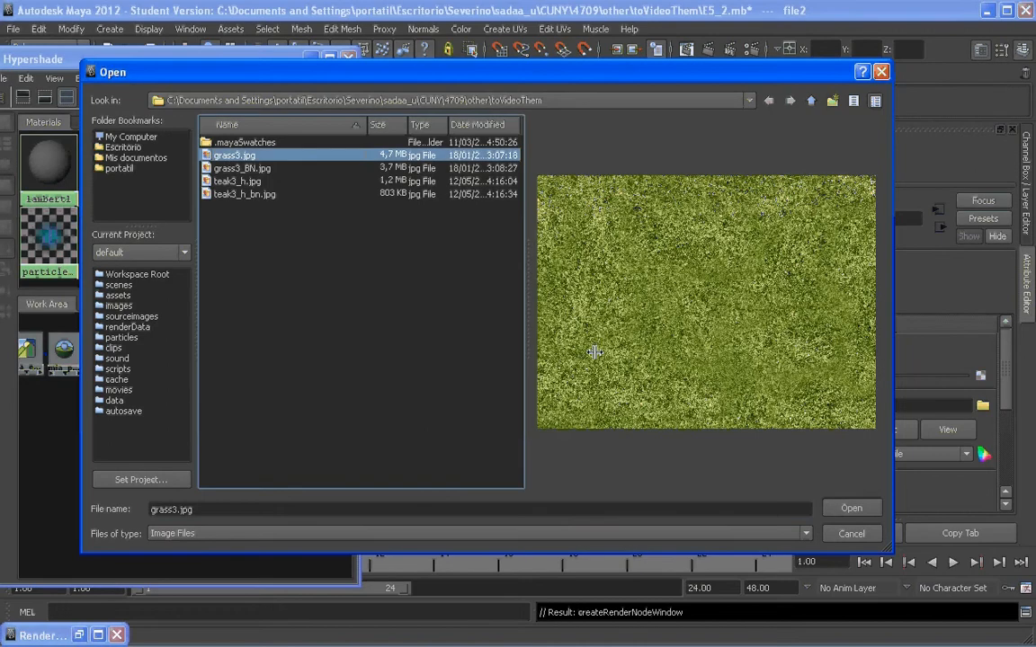
left_click(850, 507)
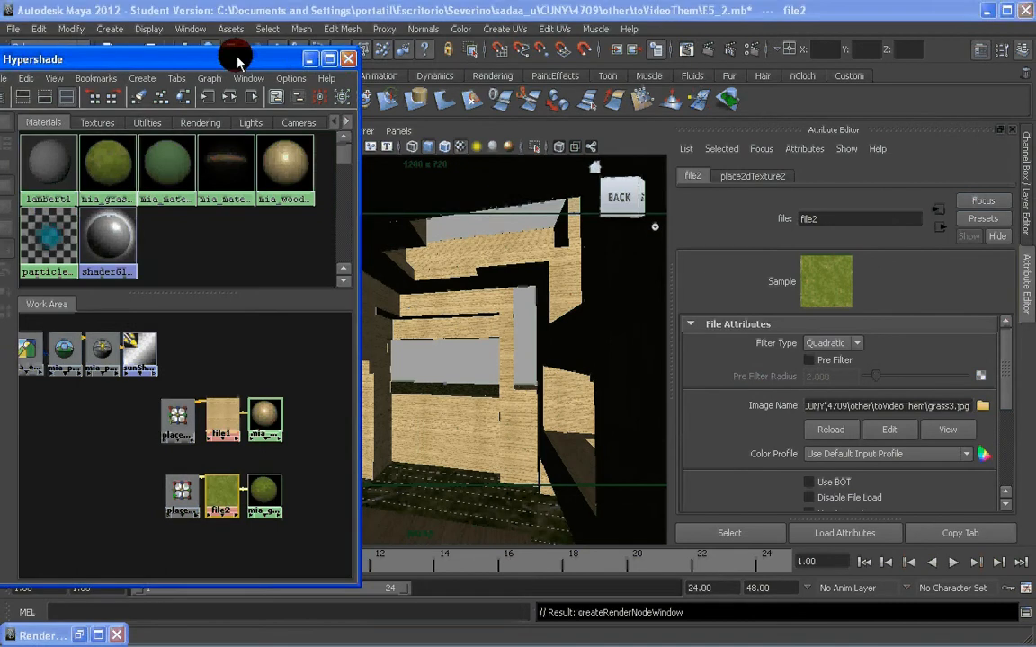
Set the grass texture's Repeat UV to 25 and 25 in place2dTexture2, with the Hypershade minimized and the ground plane in view
left_click_drag(225, 56, 279, 45)
left_click(235, 481)
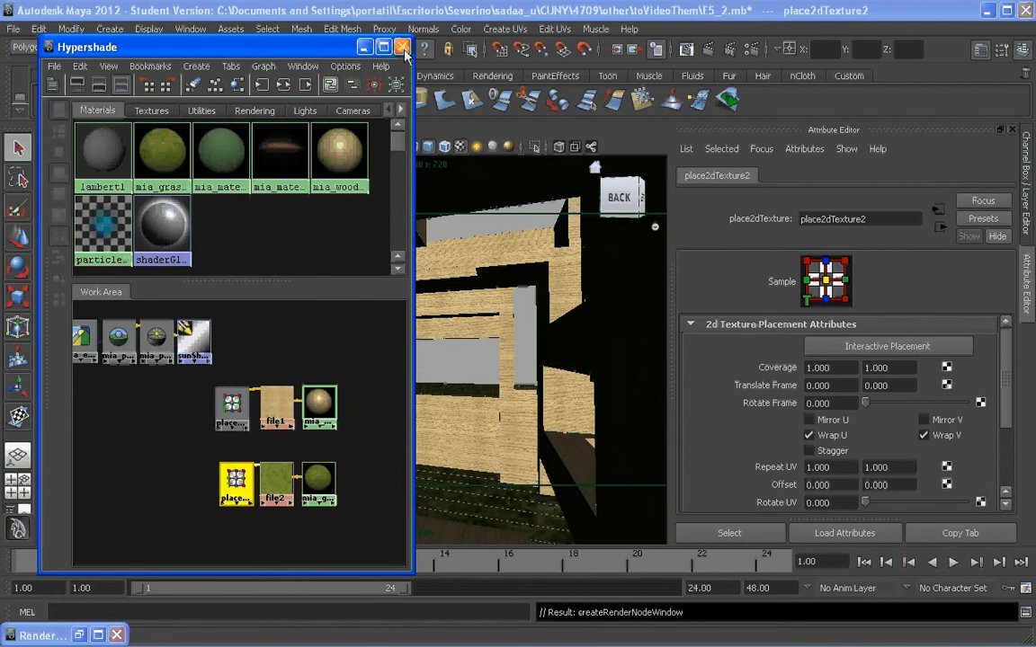
left_click(365, 49)
left_click_drag(481, 288, 443, 305, "alt")
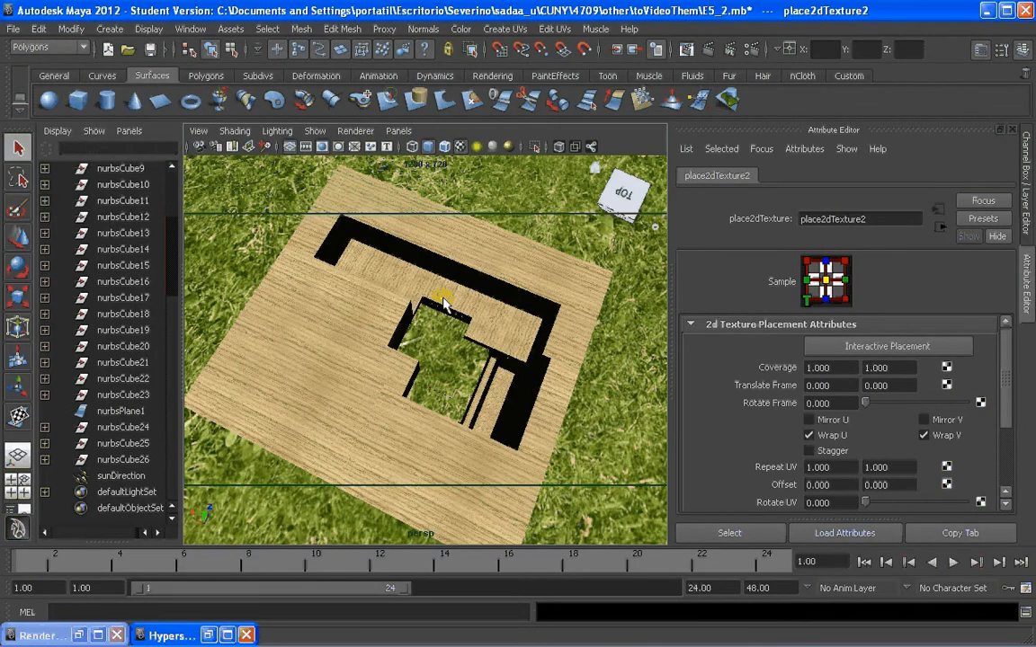
scroll(444, 304, "down", 5)
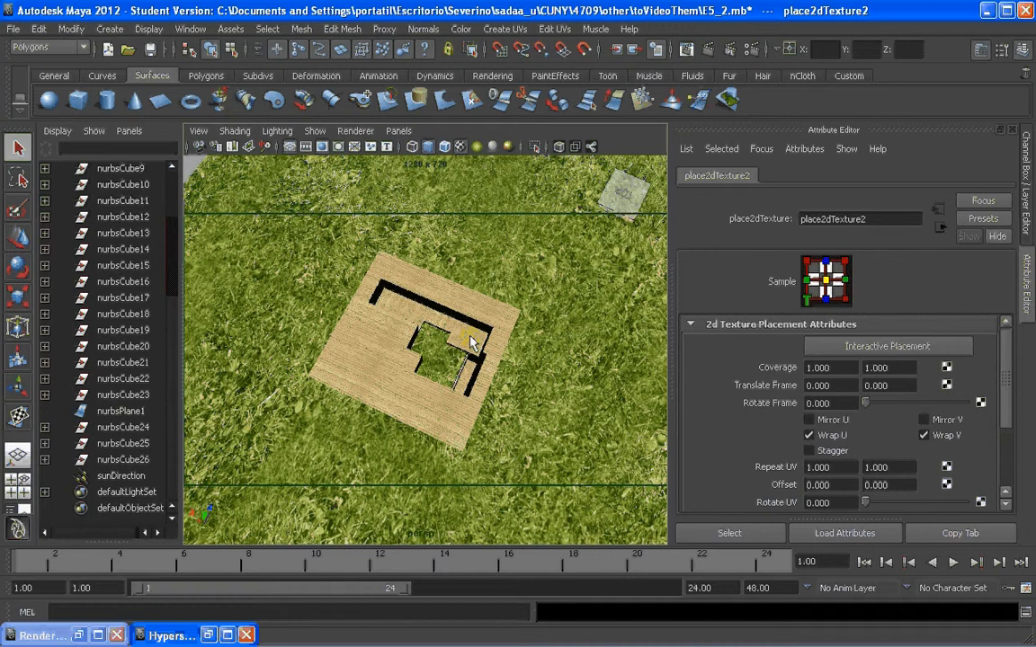
left_click_drag(473, 342, 496, 343, "alt")
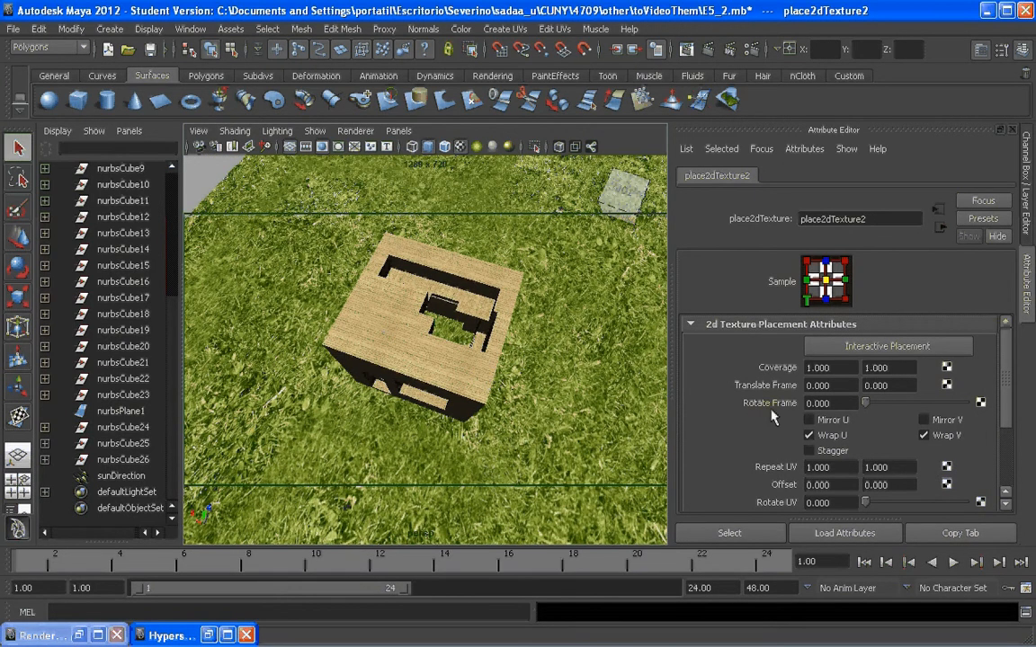
left_click(832, 467)
left_click_drag(829, 469, 772, 471)
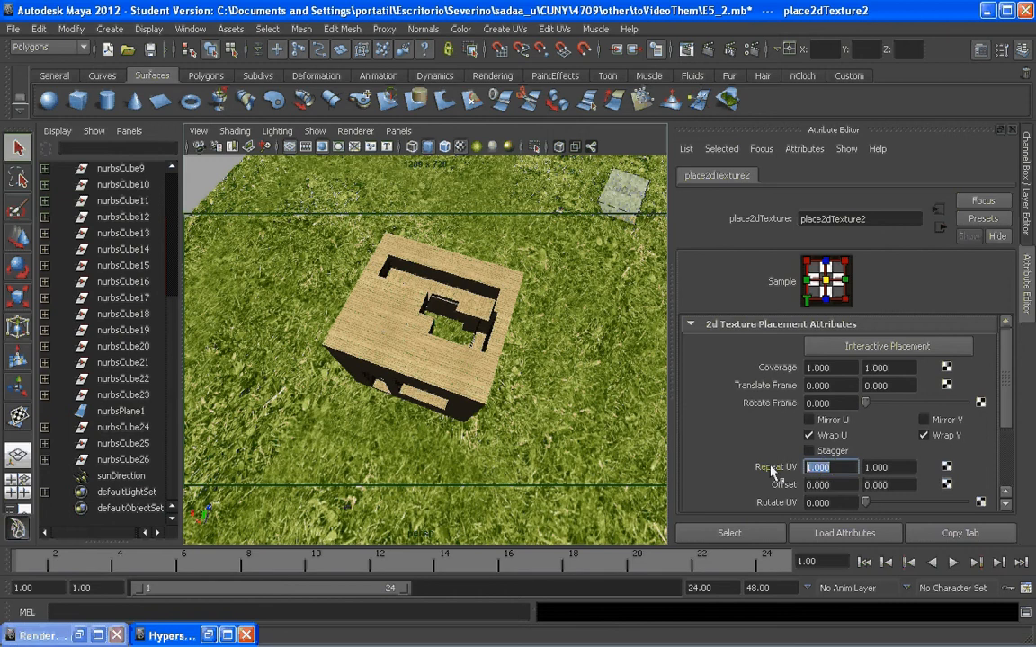
type("5.000")
key("Return")
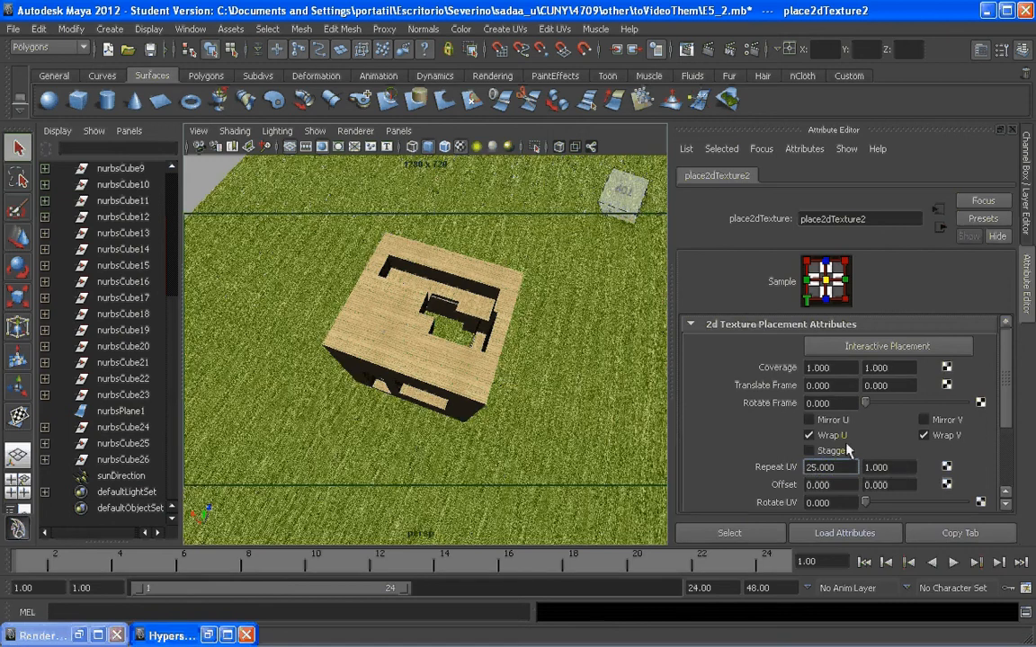
key("Tab")
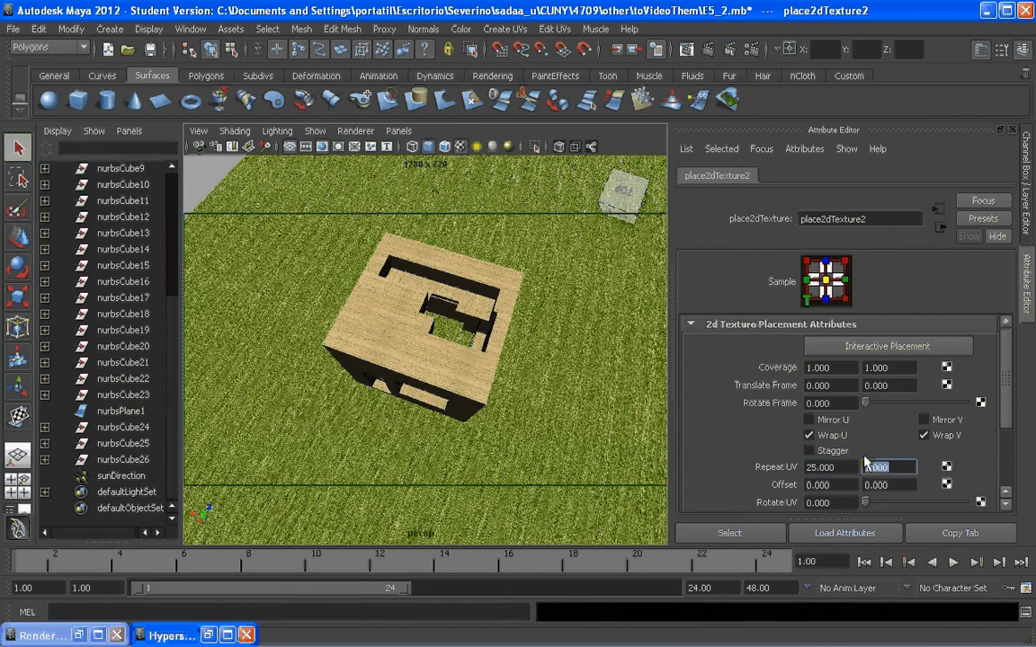
type("25")
key("Return")
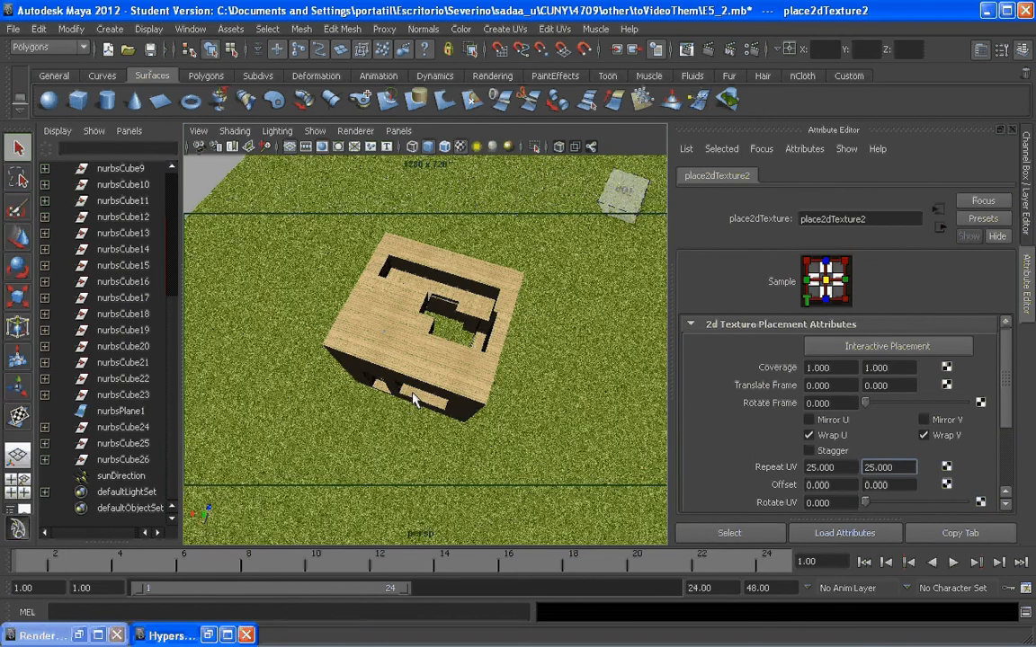
Restore the bookmarked cameraView1 viewpoint in the perspective view
left_click_drag(414, 400, 216, 535, "alt")
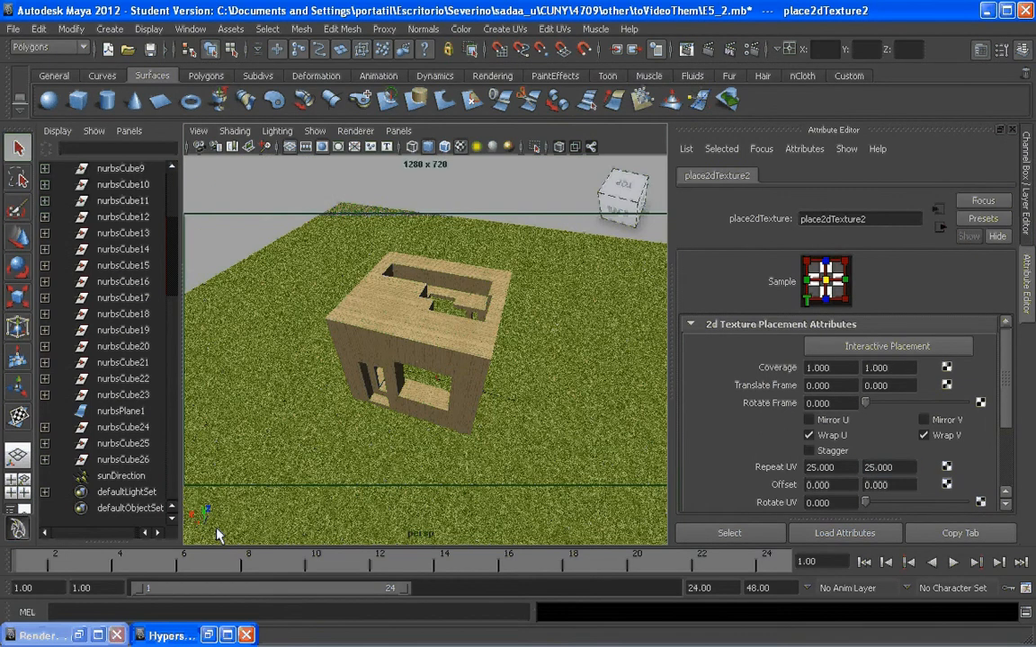
left_click(196, 132)
mouse_move(231, 284)
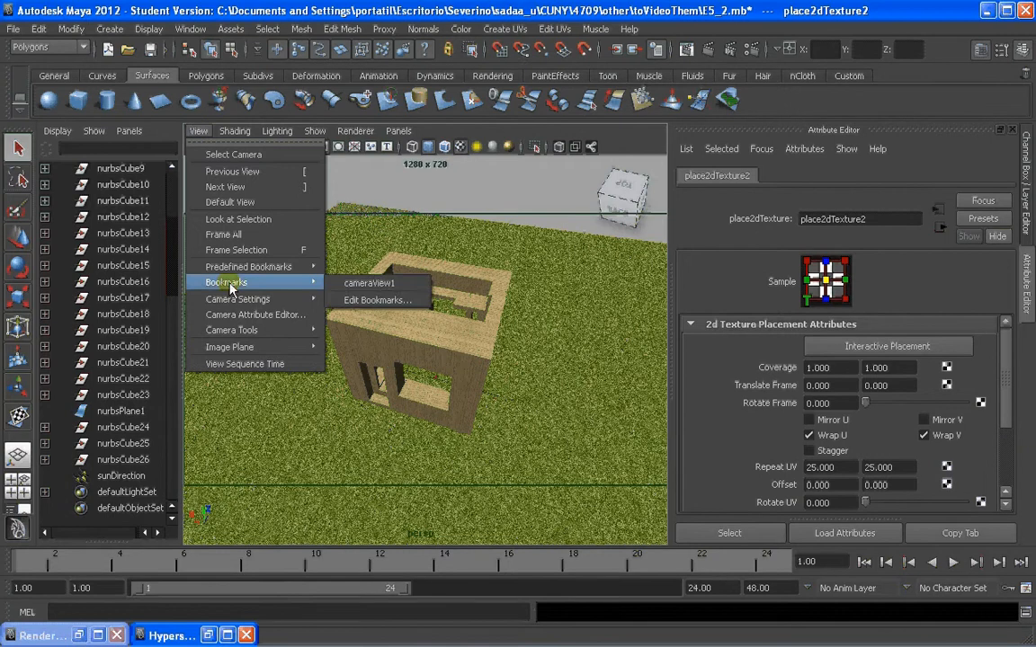
left_click(369, 283)
right_click_drag(331, 253, 409, 308, "alt")
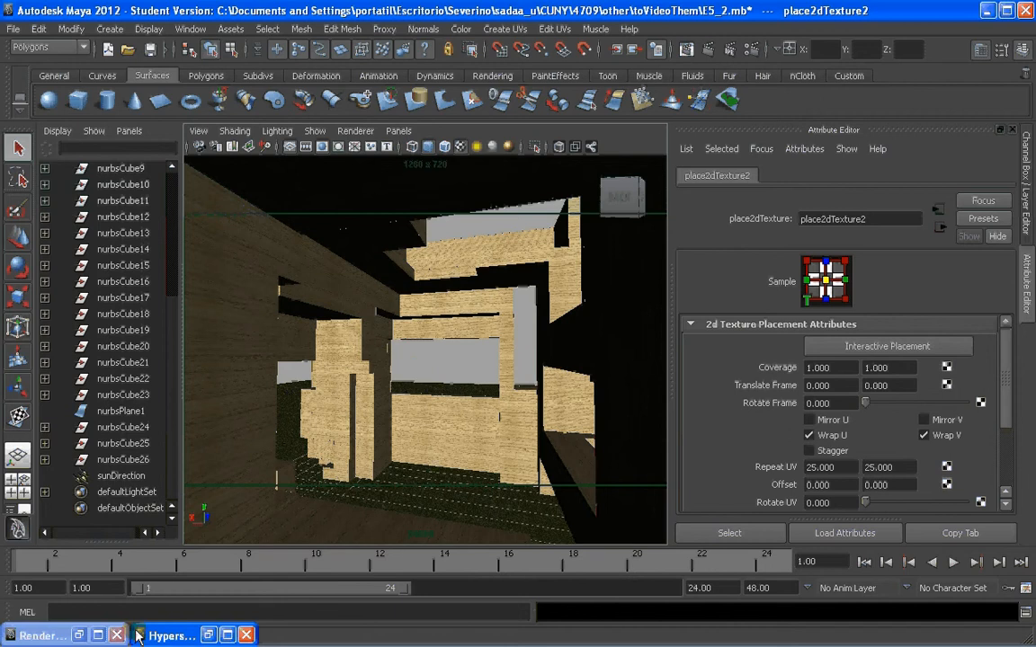
Restore the Hypershade and space out the Work Area, moving the grass node row down and the mia_wood_x2 node away from file1
left_click(210, 636)
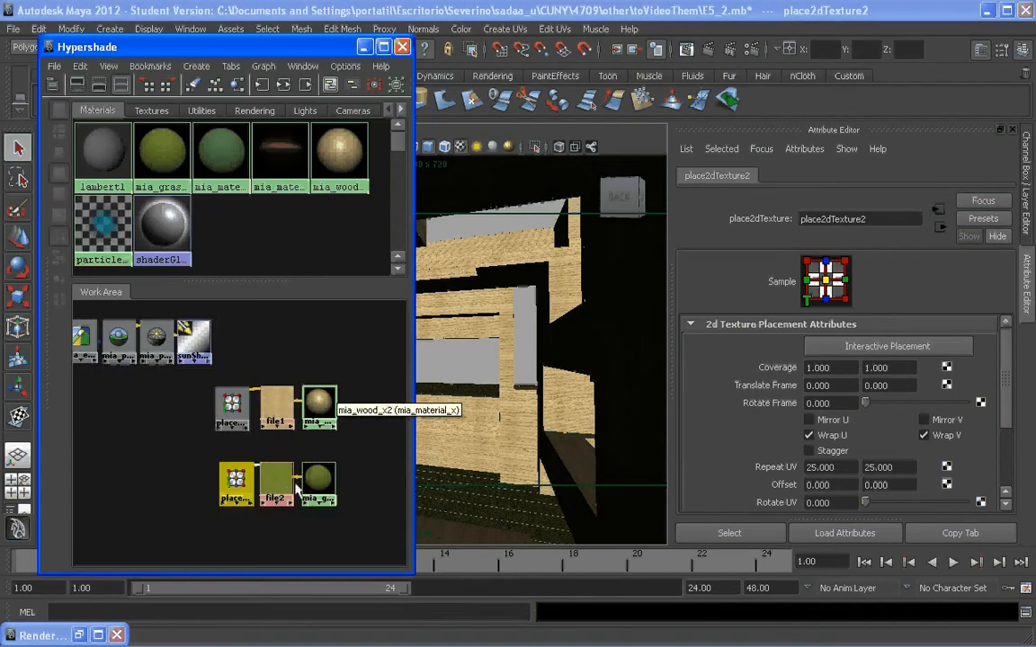
scroll(306, 496, "down", 2)
left_click_drag(333, 514, 216, 468)
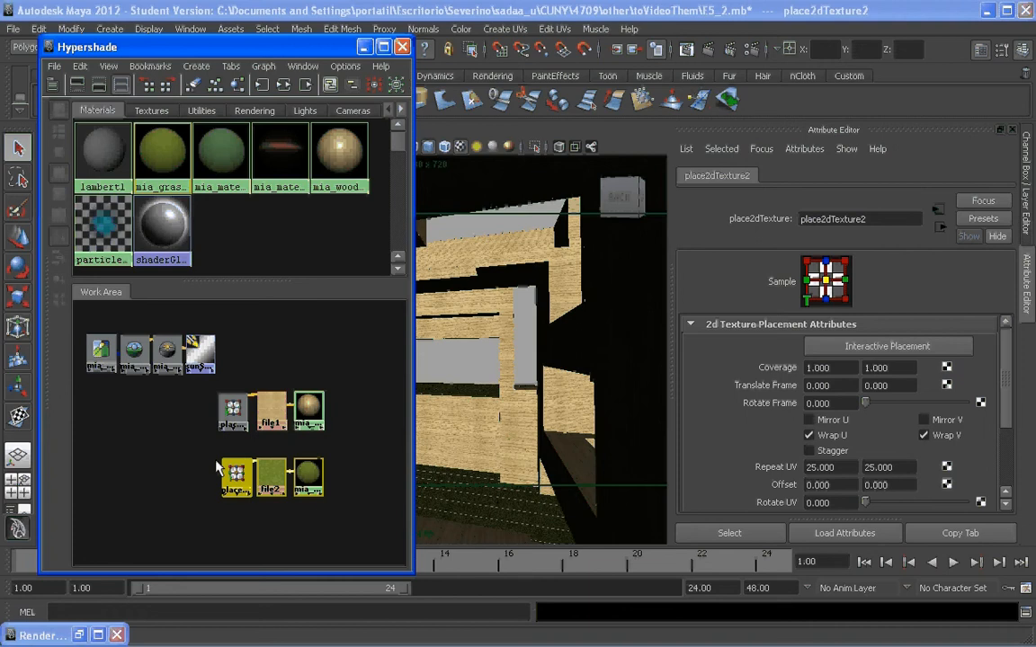
left_click_drag(308, 477, 305, 533)
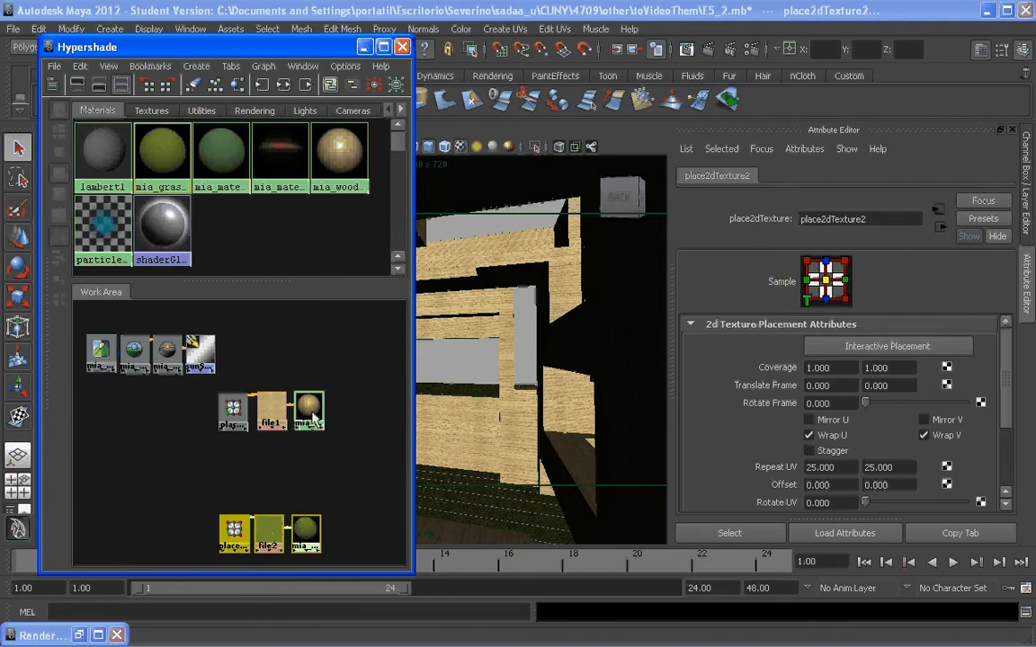
left_click_drag(320, 426, 331, 457)
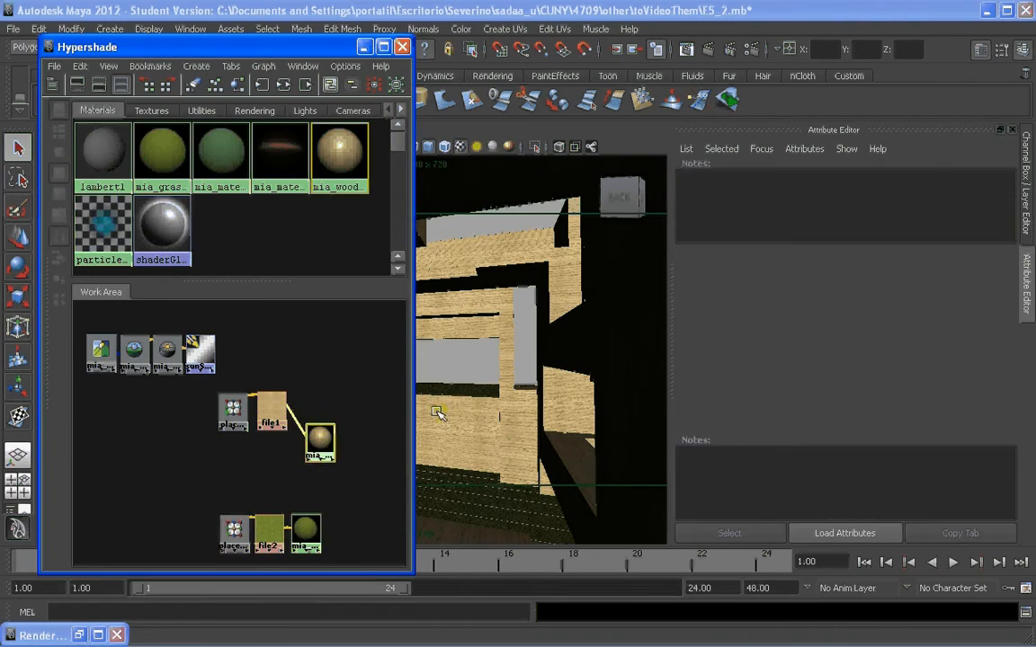
Show the mia_wood_x2 material's attributes and shrink the Notes area to make room for the attribute list
left_click(322, 436)
scroll(323, 436, "up", 2)
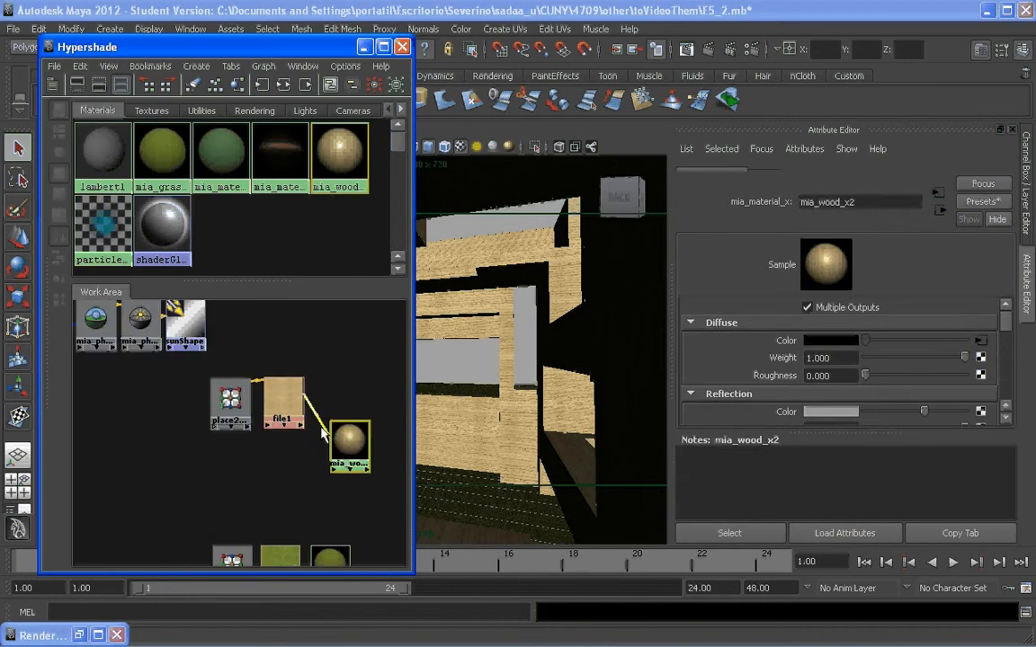
scroll(343, 438, "up", 1)
middle_click_drag(318, 465, 279, 470, "alt")
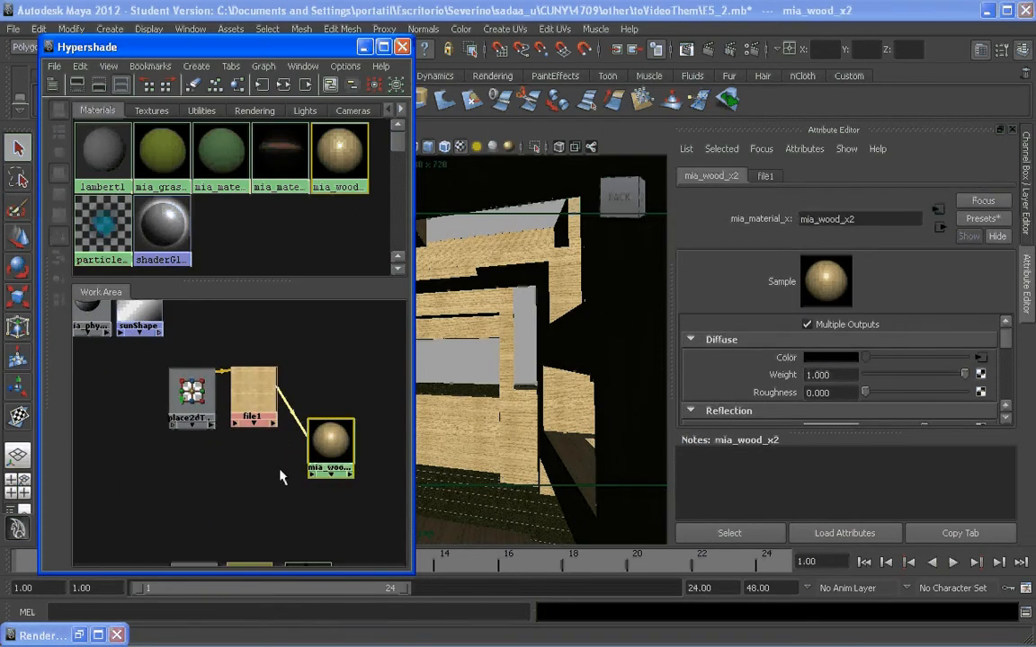
left_click(810, 433)
left_click_drag(810, 433, 810, 520)
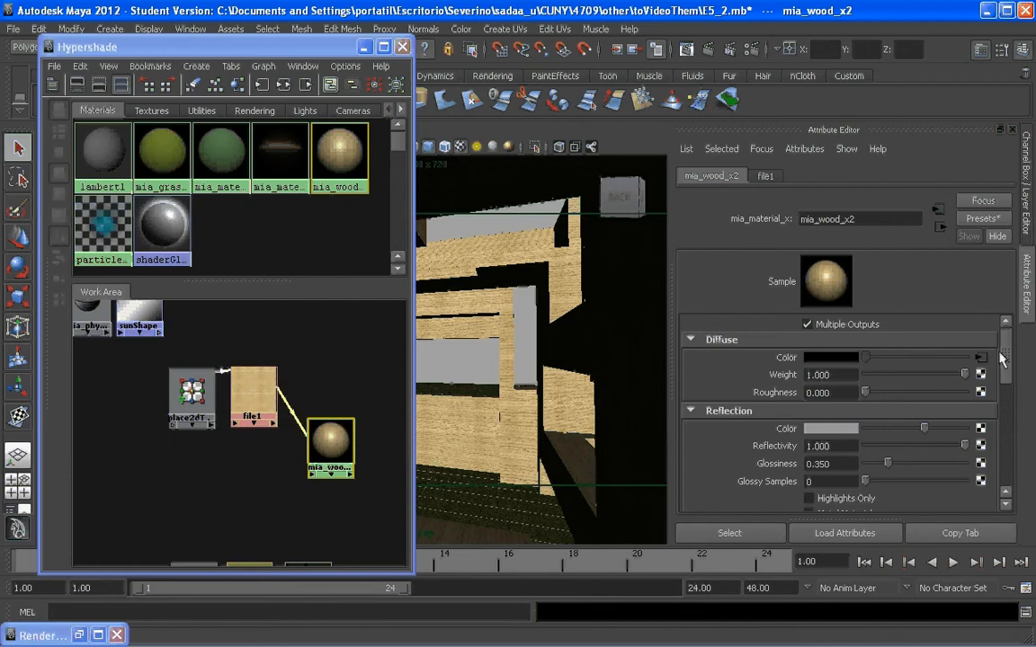
Map a File texture to the Overall Bump attribute of the mia_wood_x2 material
mouse_move(1009, 357)
left_mouse_down()
mouse_move(1009, 395)
mouse_move(1008, 368)
left_mouse_up()
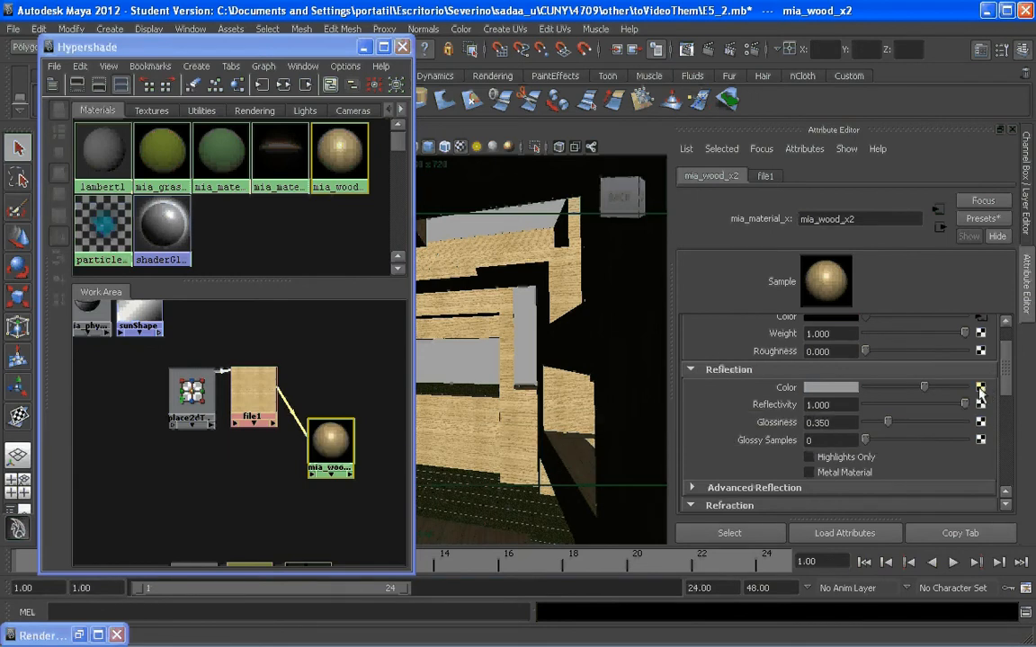
left_click_drag(998, 382, 1005, 412)
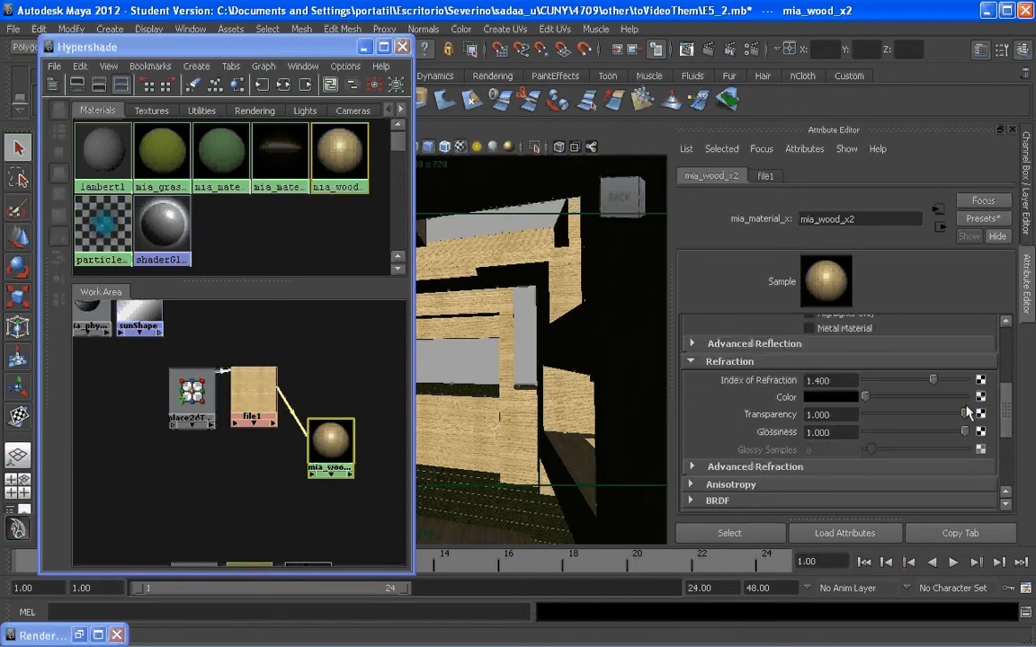
left_click(690, 361)
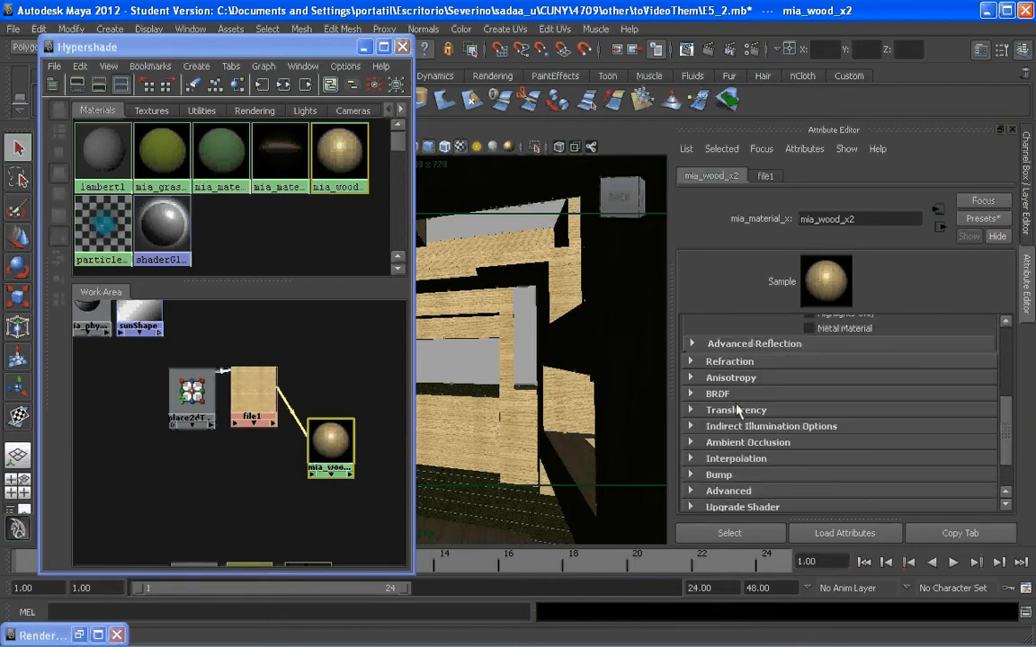
left_click(691, 475)
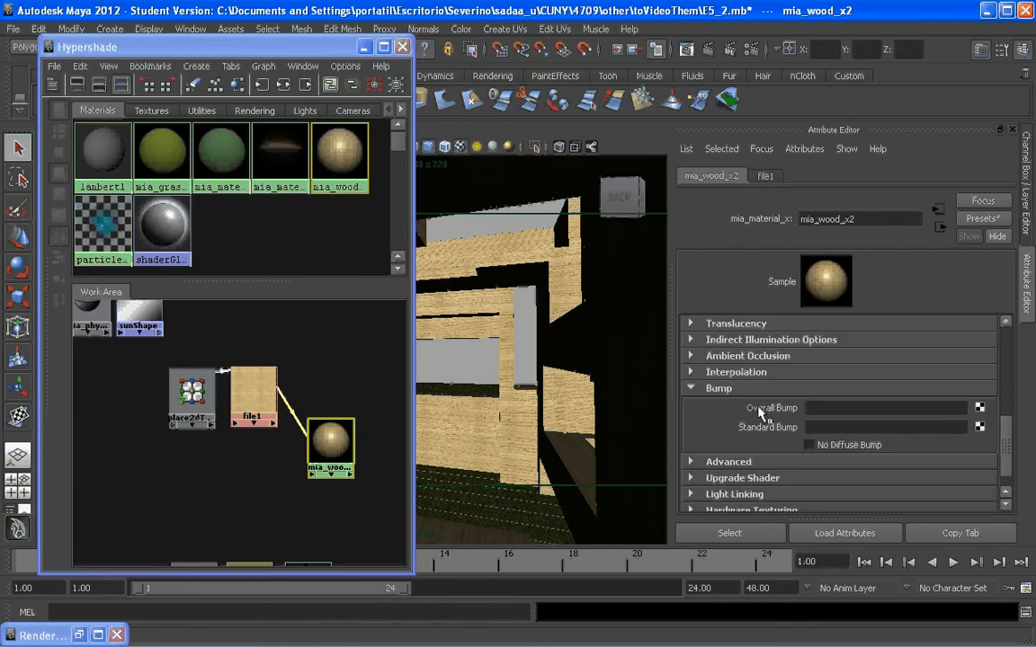
left_click(980, 409)
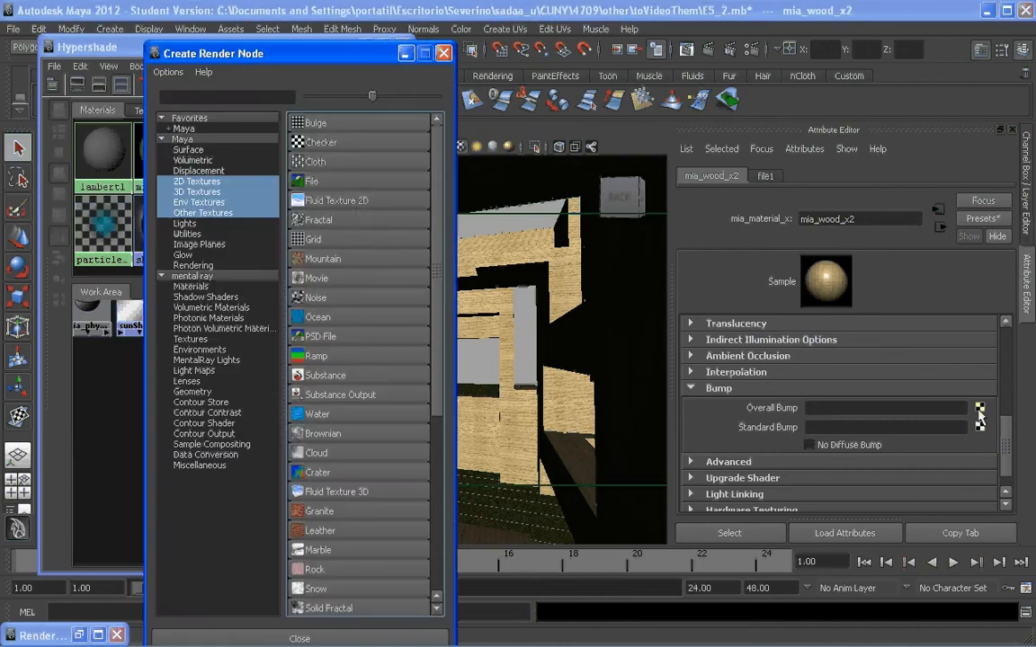
left_click(324, 181)
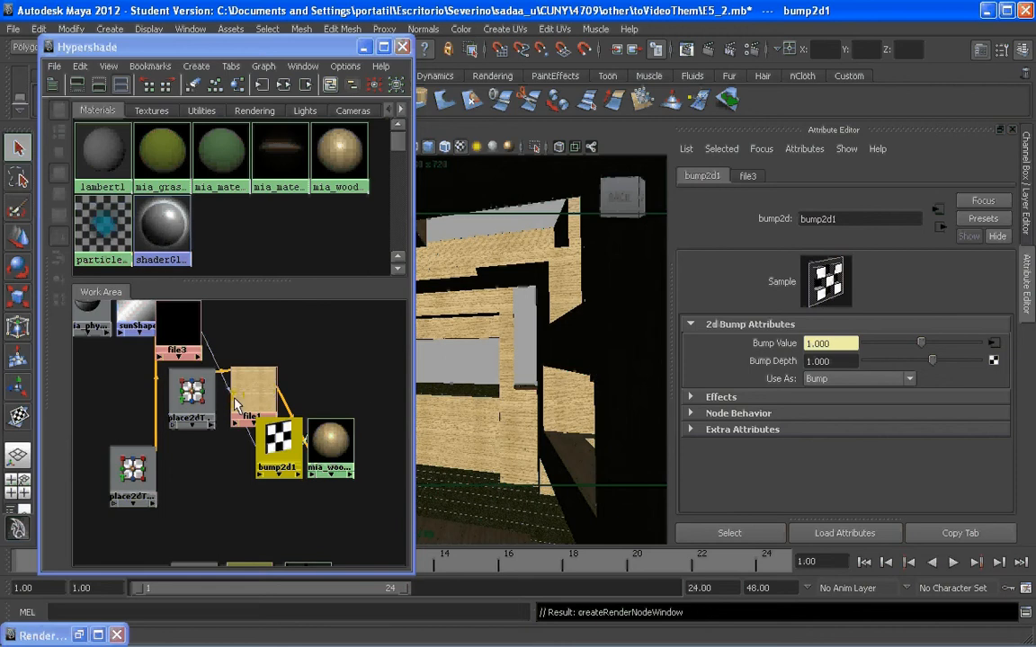
Arrange the place2dTexture3, file3 and bump2d1 nodes in a row beneath the wood texture nodes, beside the mia_wood_x2 material
middle_click_drag(191, 389, 193, 391)
left_click_drag(178, 326, 217, 460)
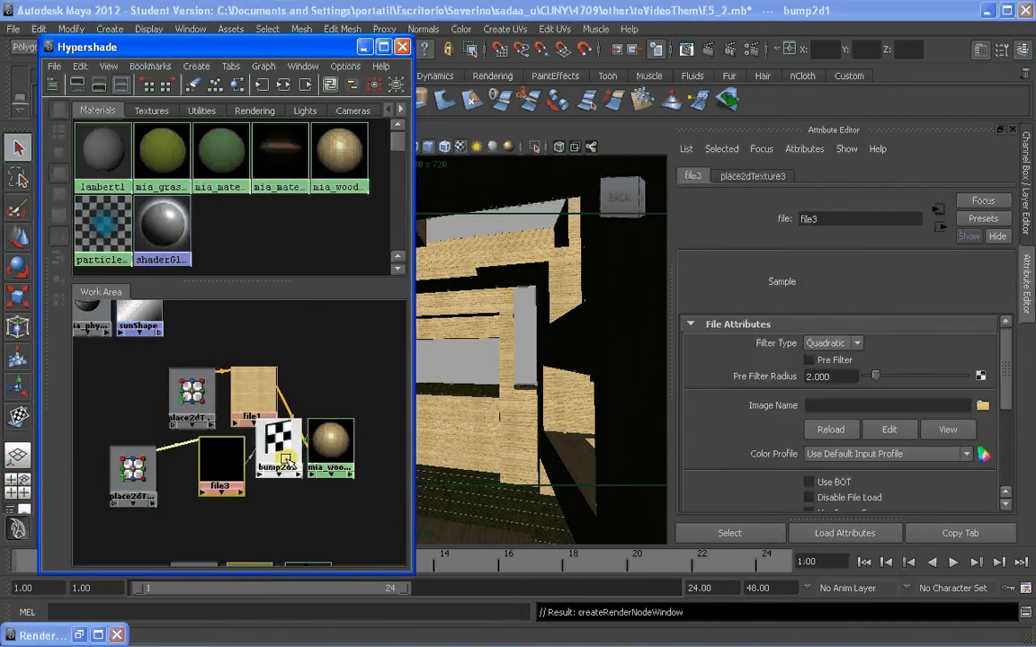
left_click_drag(286, 462, 284, 479)
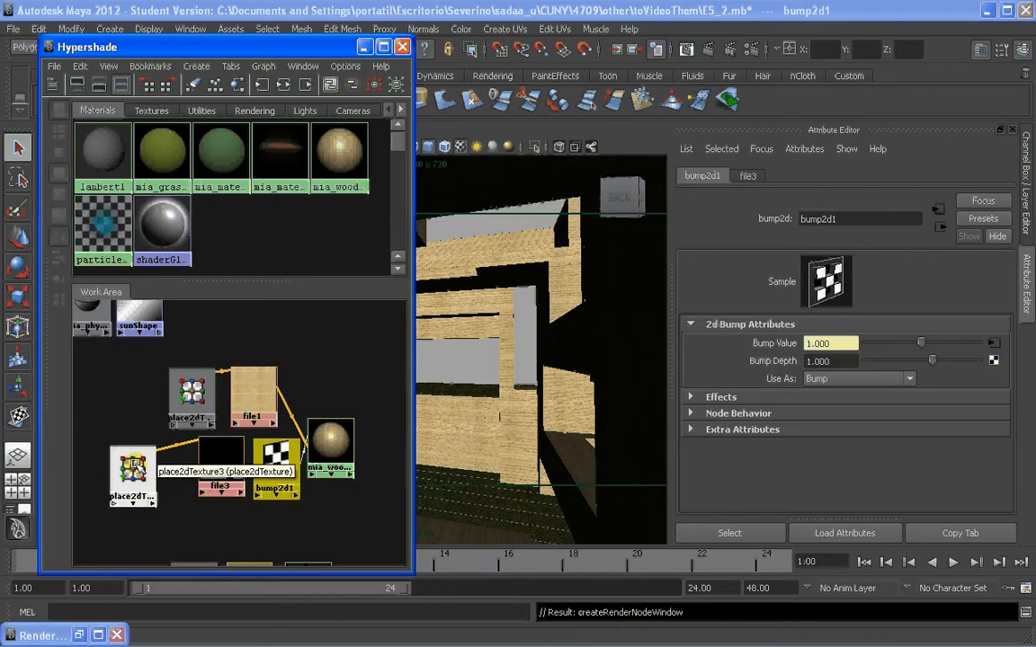
left_click_drag(135, 463, 166, 454)
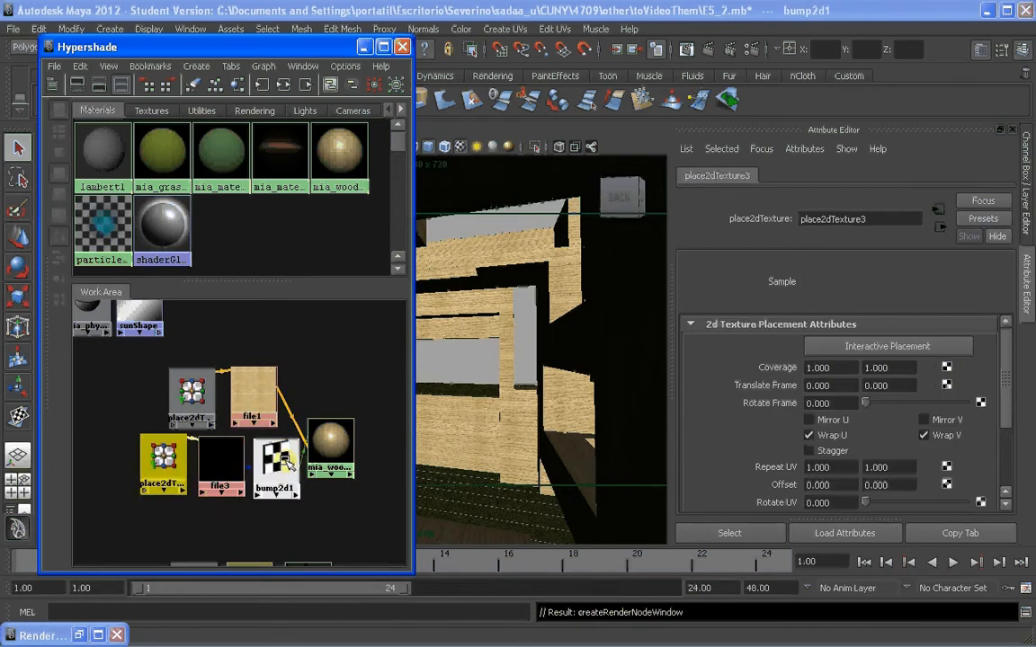
left_click_drag(329, 449, 341, 437)
double_click(342, 436)
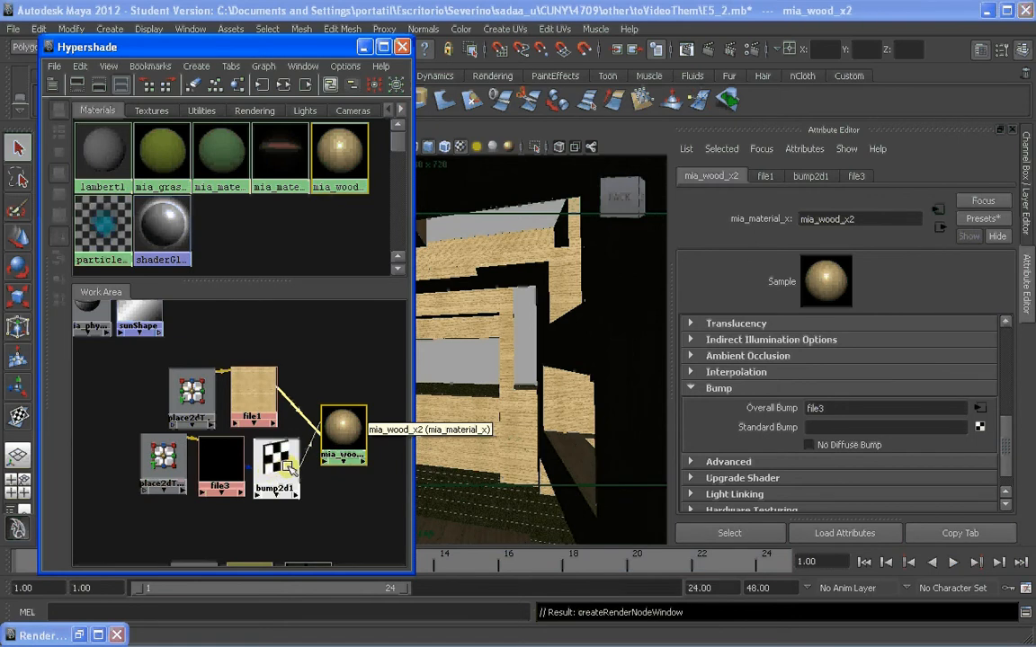
Browse for the file3 node's image and compare the previews of teak3_h.jpg and its black-and-white version teak3_h_bn.jpg
left_click(220, 466)
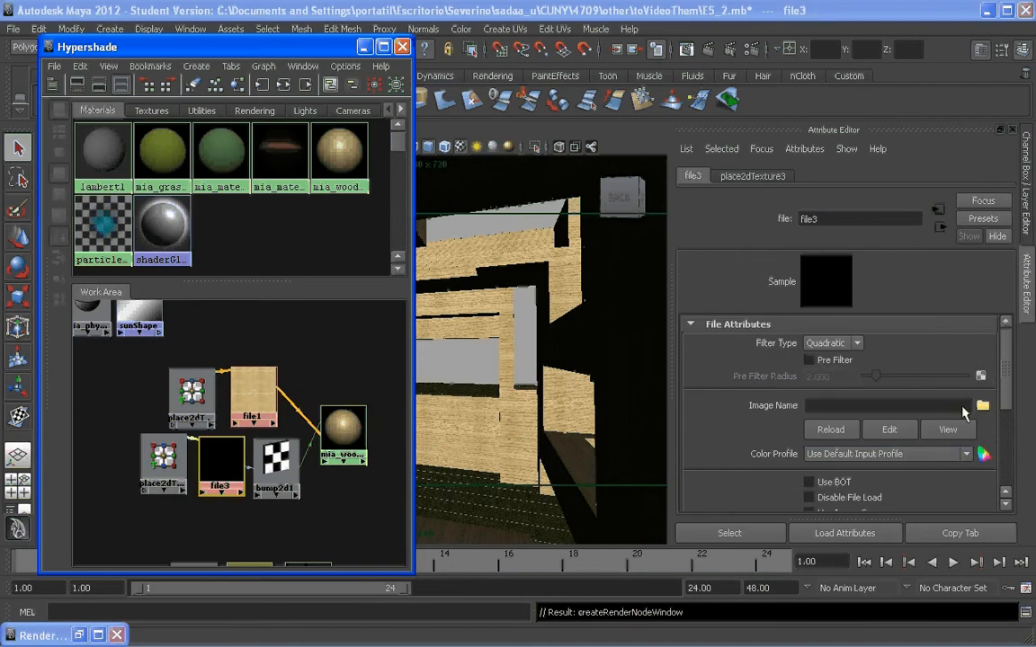
left_click(983, 406)
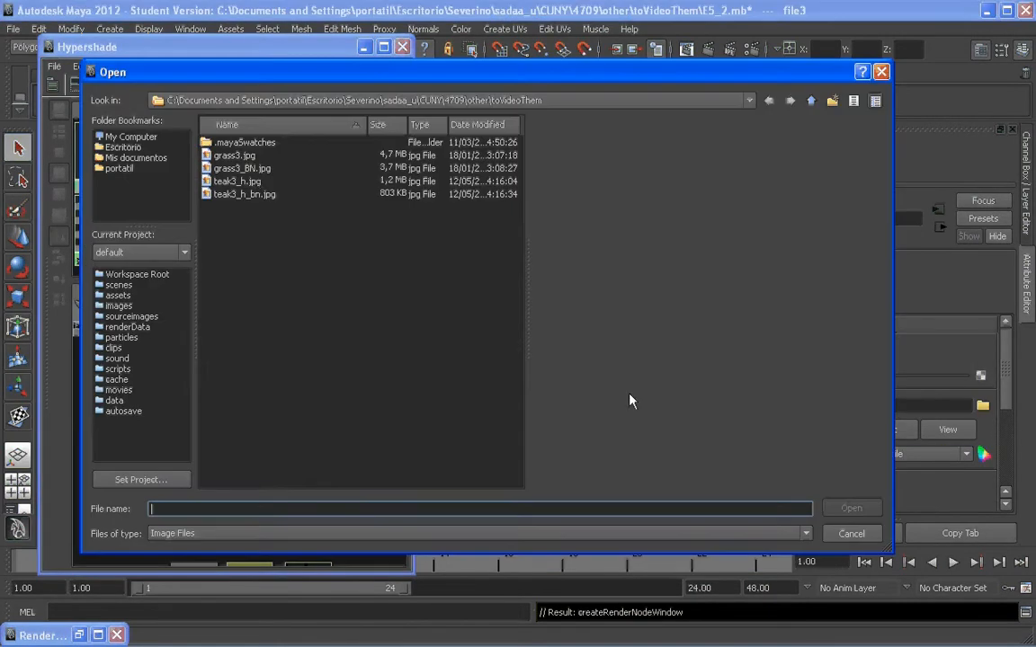
left_click(255, 170)
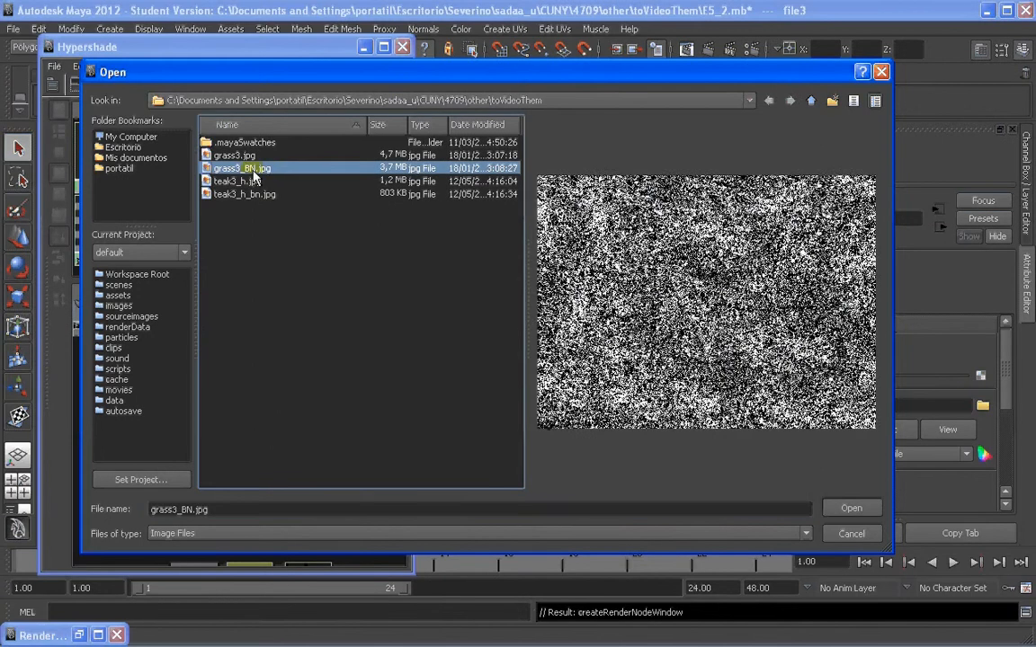
left_click(269, 195)
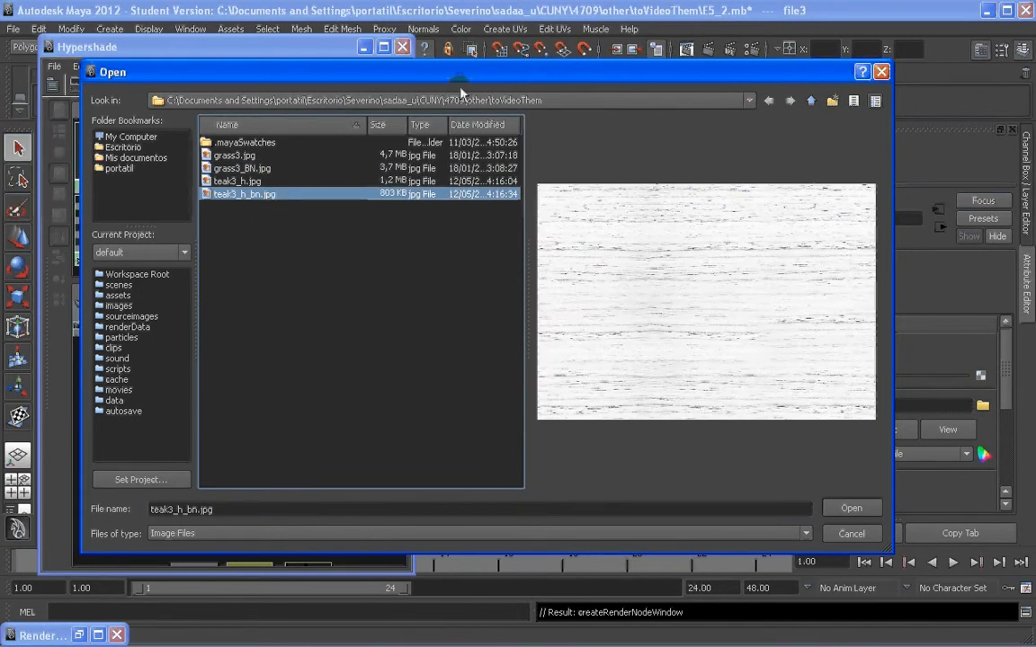
left_click_drag(460, 90, 506, 63)
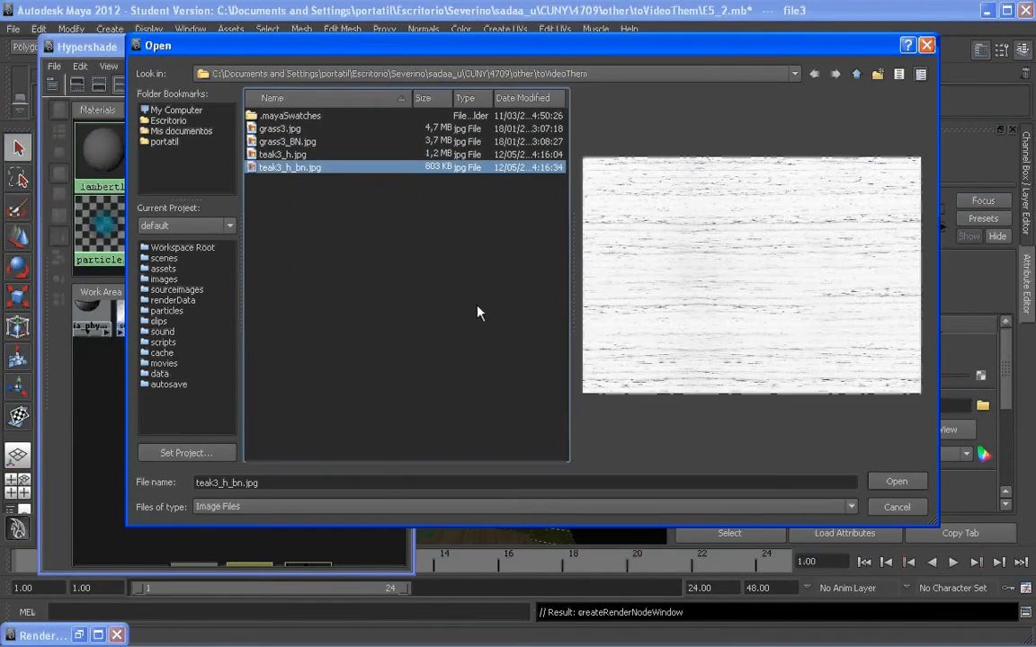
left_click_drag(611, 49, 651, 34)
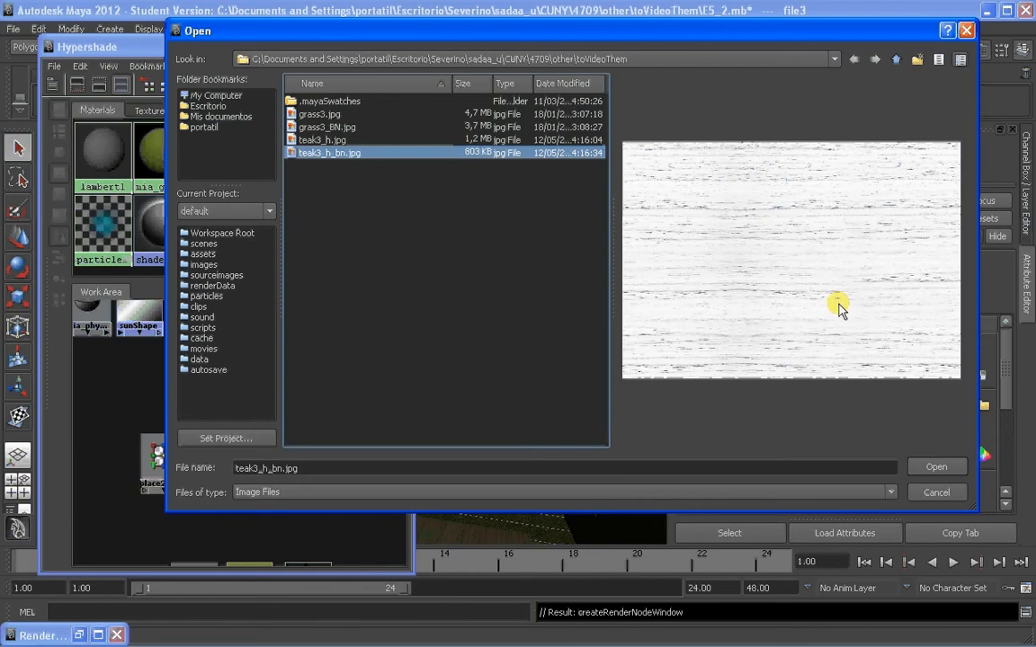
key("Up")
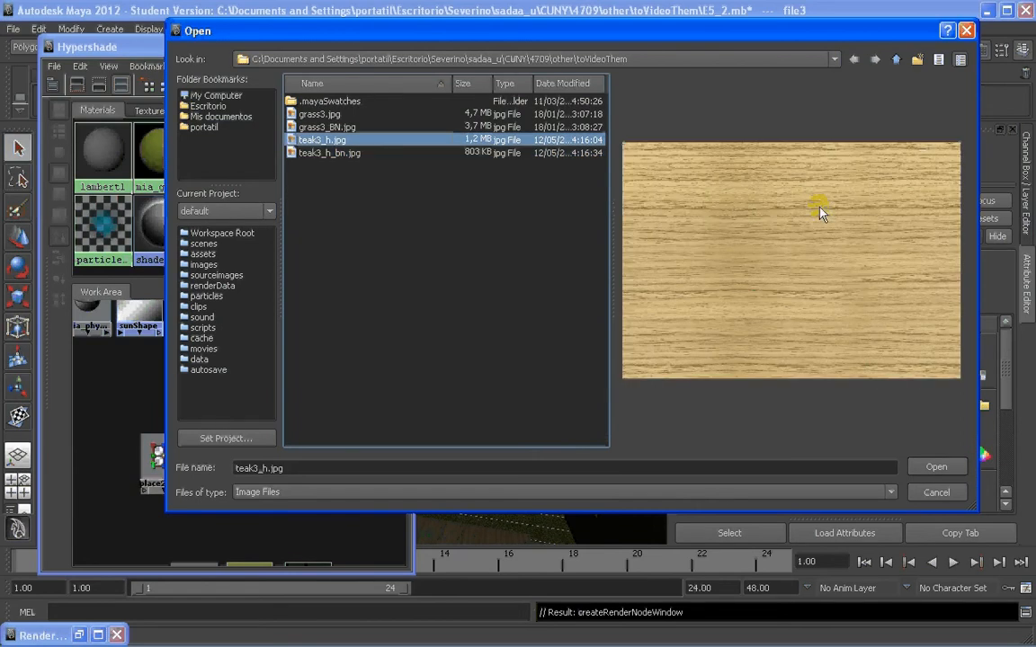
left_click(305, 153)
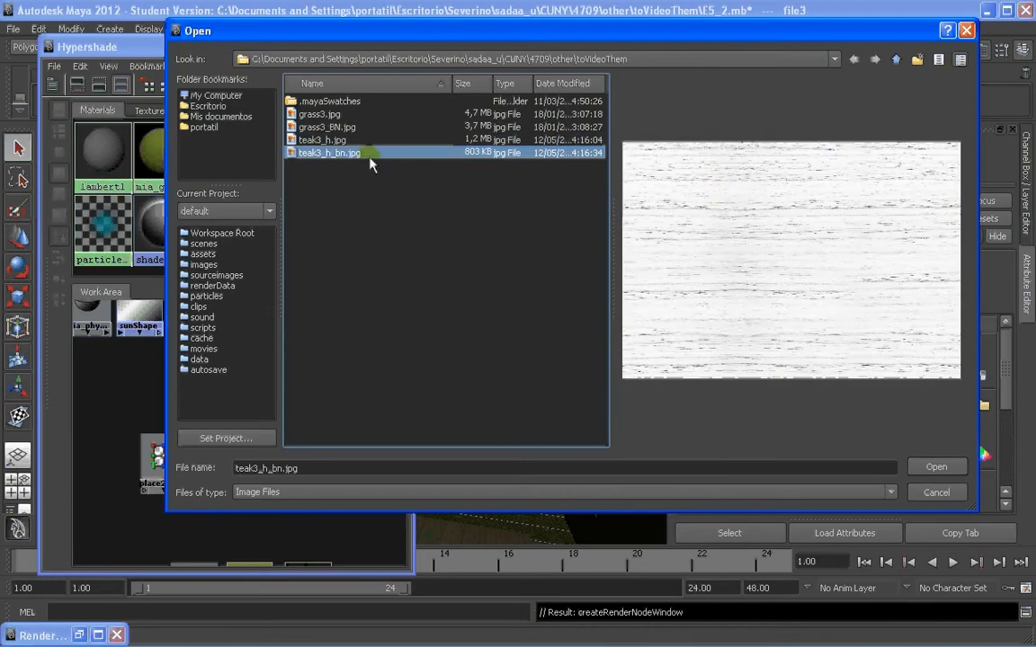
left_click(331, 141)
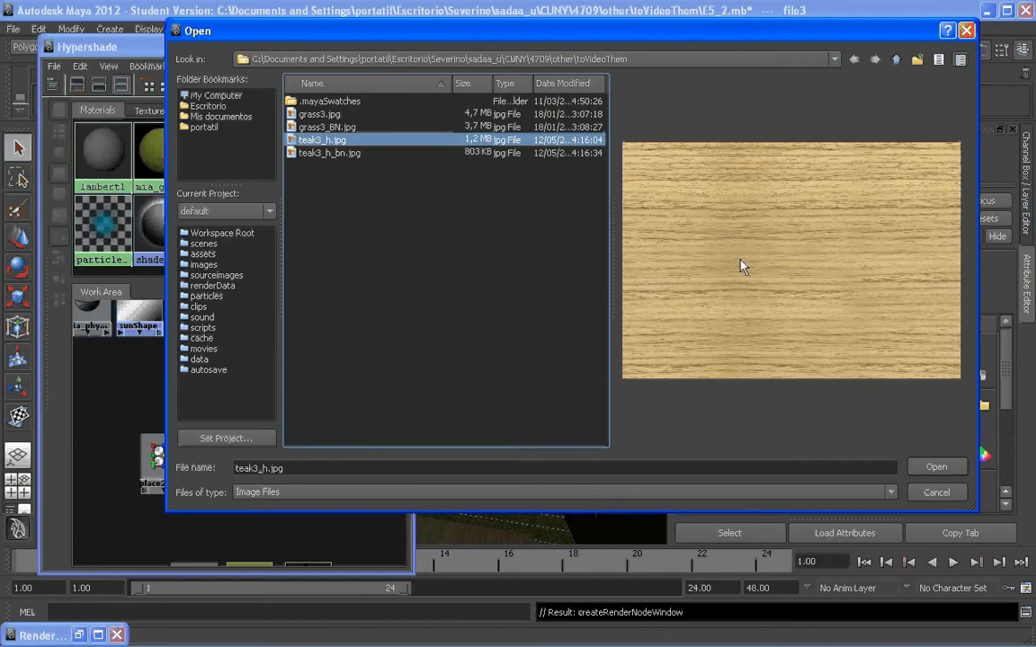
left_click(329, 153)
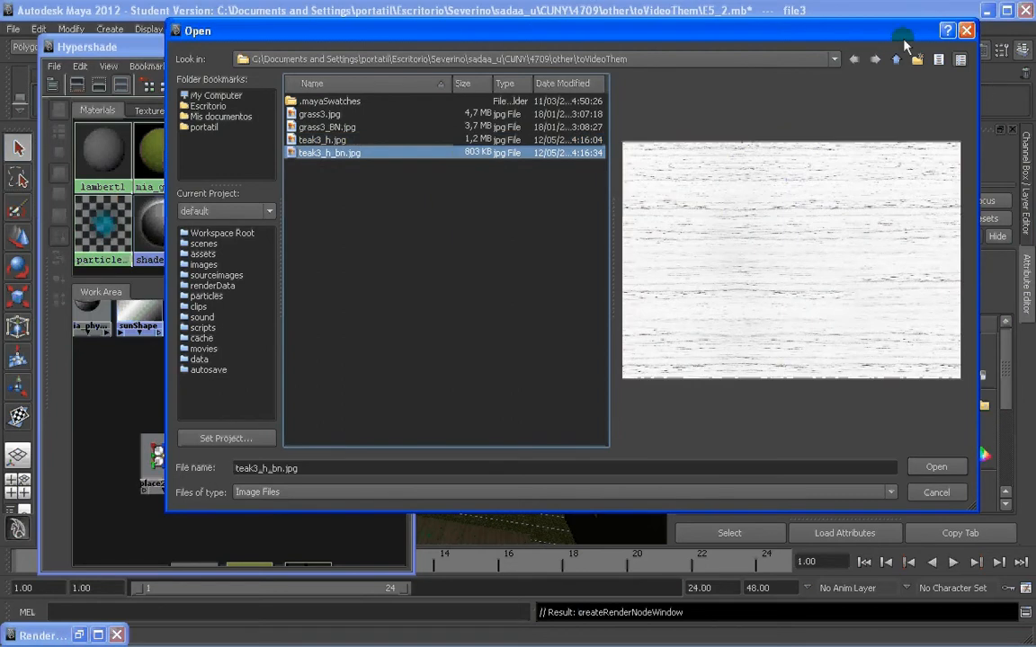
left_click_drag(813, 34, 780, 34)
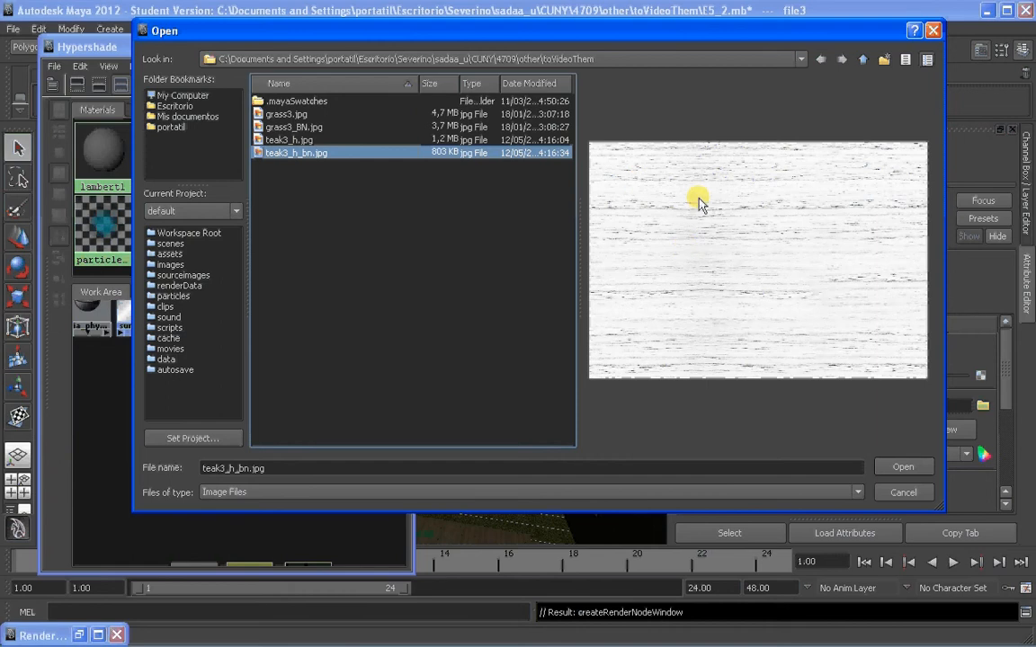
left_click_drag(768, 38, 761, 45)
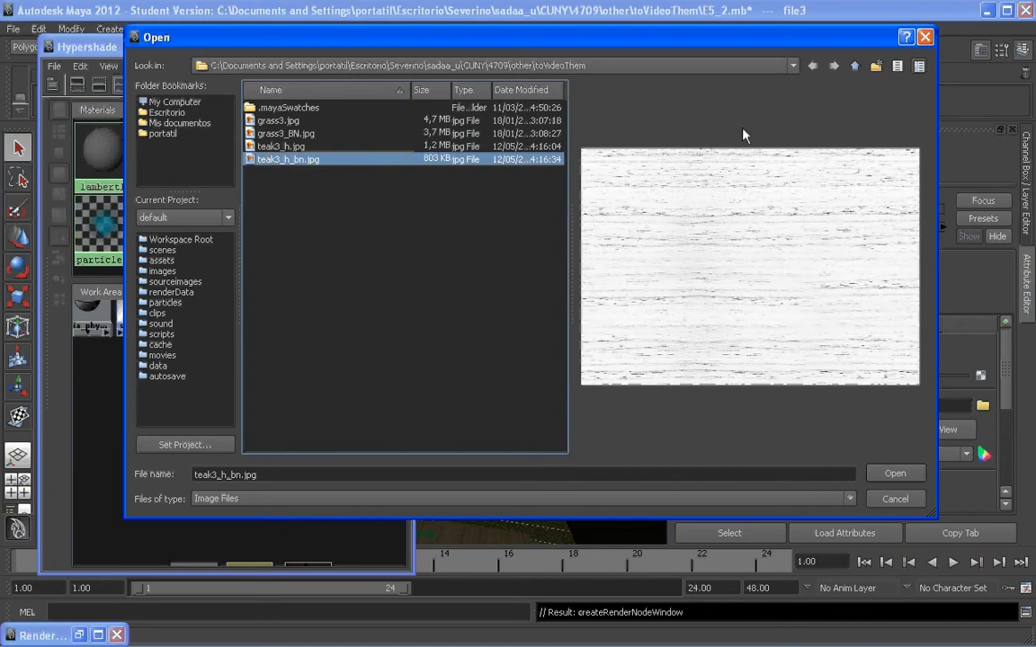
Load teak3_h_bn.jpg as the image of the file3 bump texture node
left_click(280, 147)
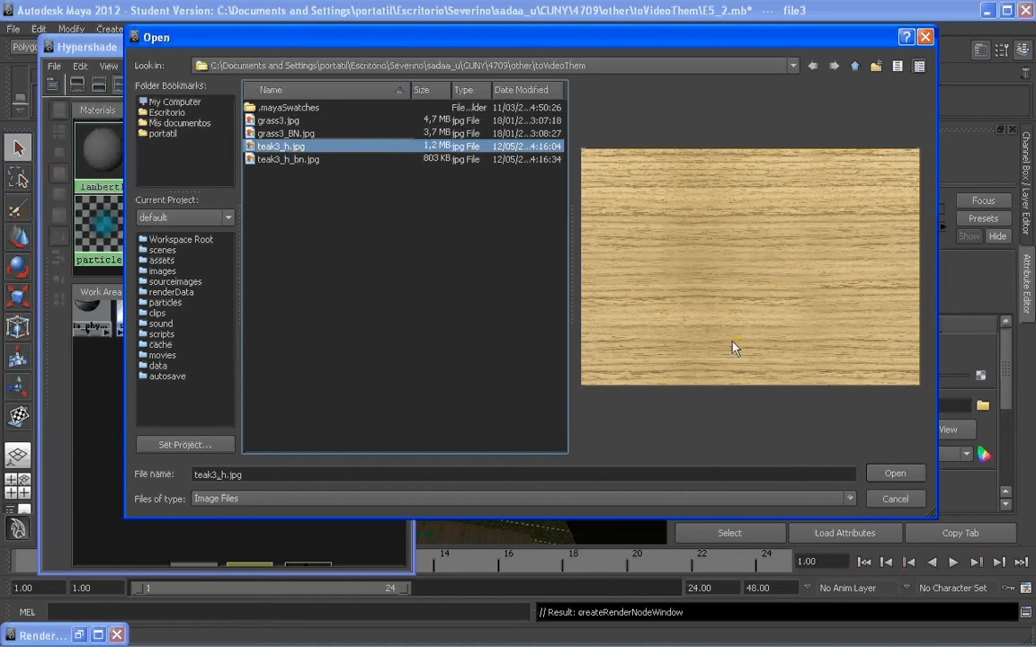
left_click(274, 160)
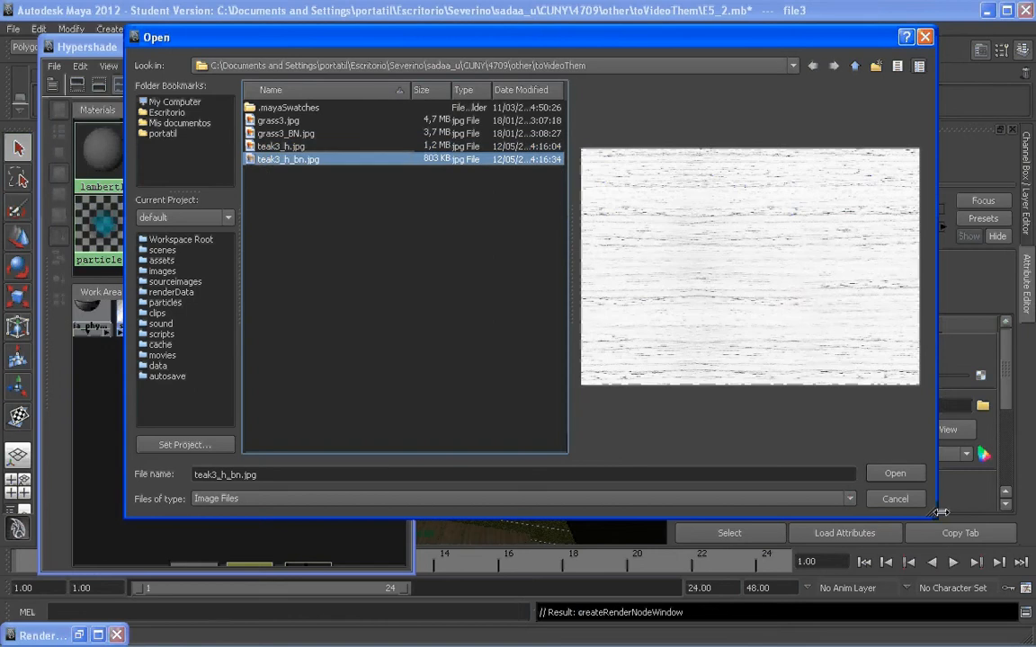
left_click(899, 473)
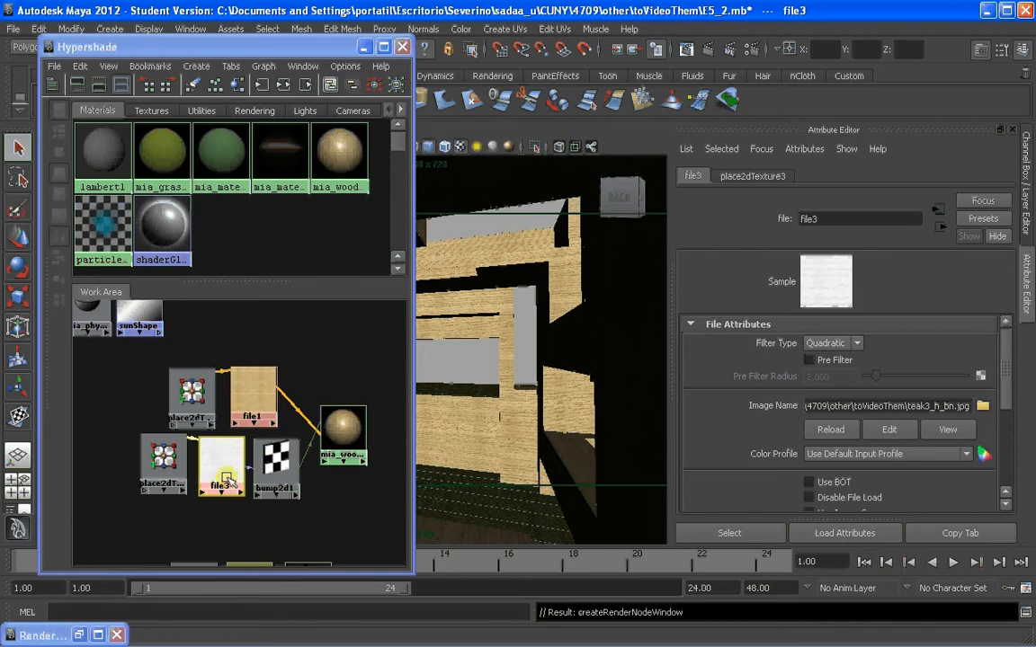
Set the Repeat UV of the bump's place2dTexture3 node to 2 and 2, matching place2dTexture1
left_click(184, 395)
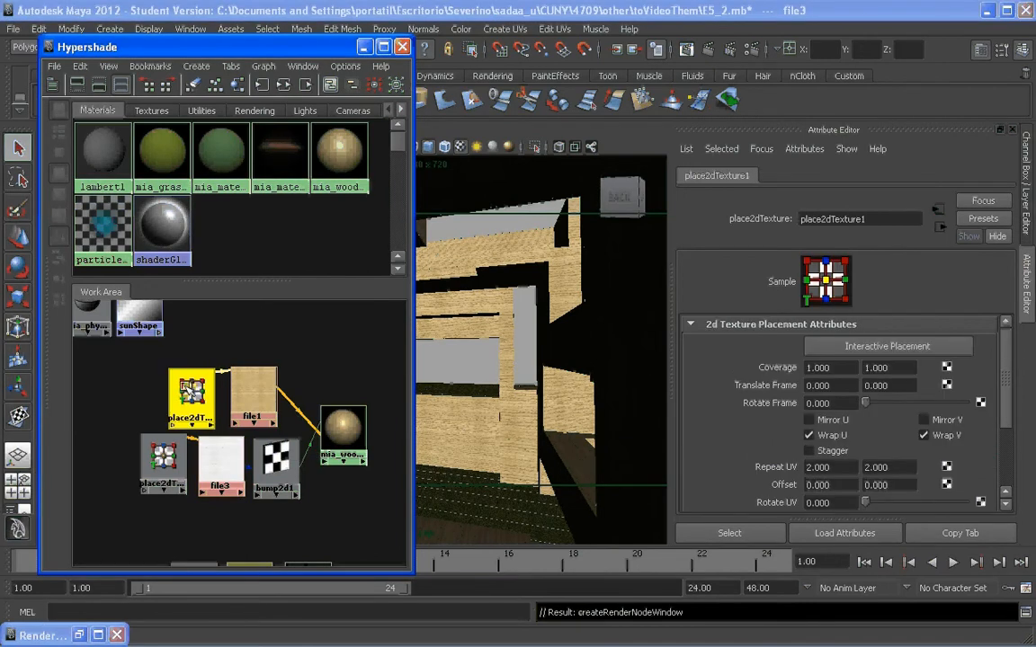
left_click_drag(1007, 398, 1007, 407)
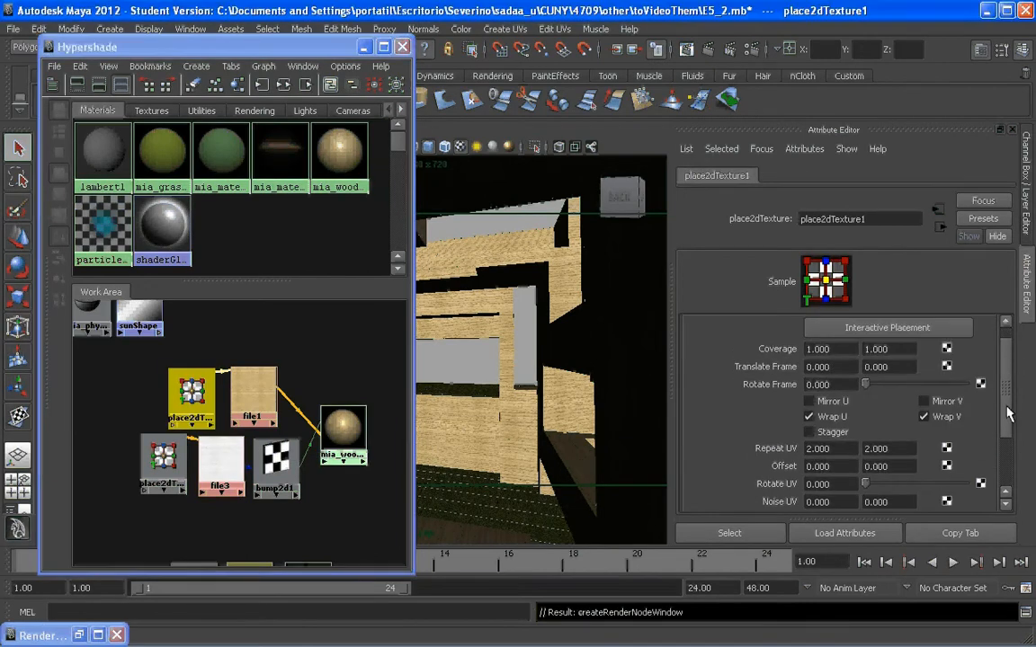
left_click(171, 463)
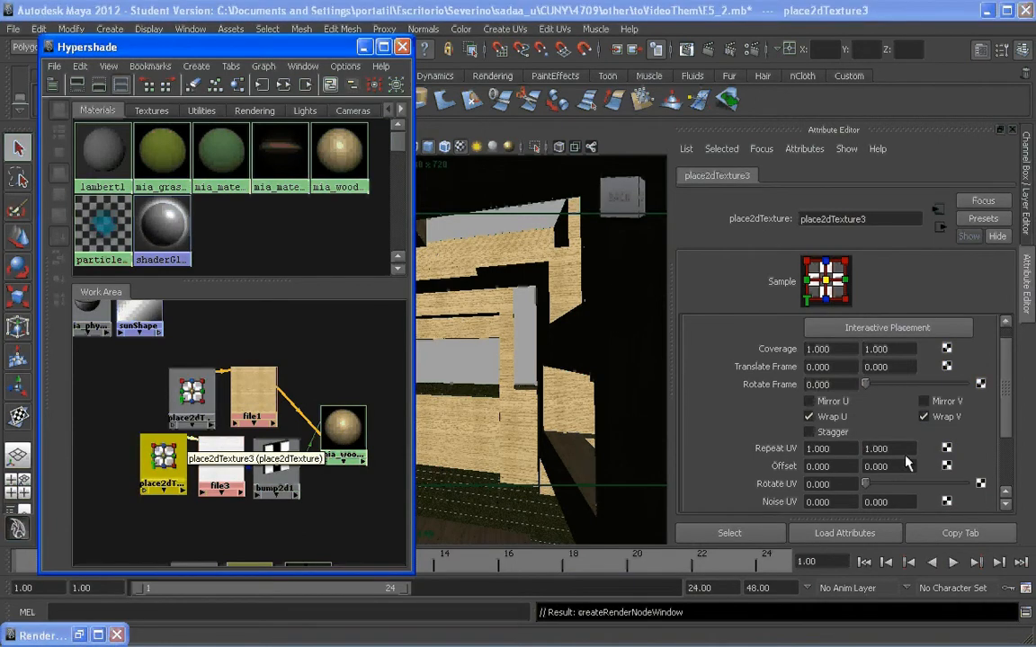
left_click(846, 448)
type("2")
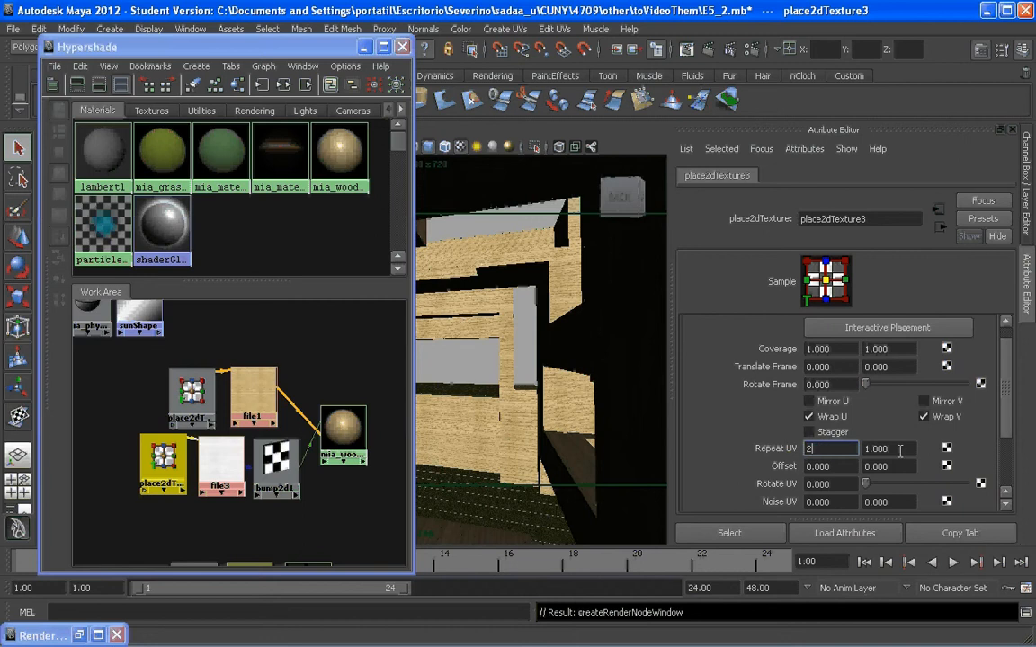
key("Tab")
double_click(900, 449)
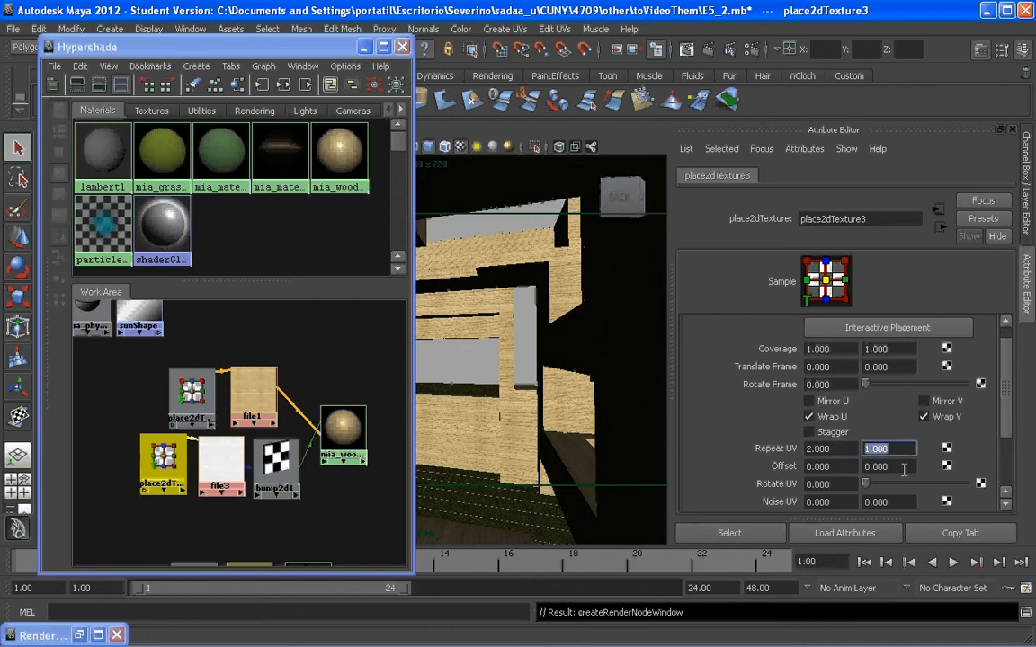
type("2")
key("Return")
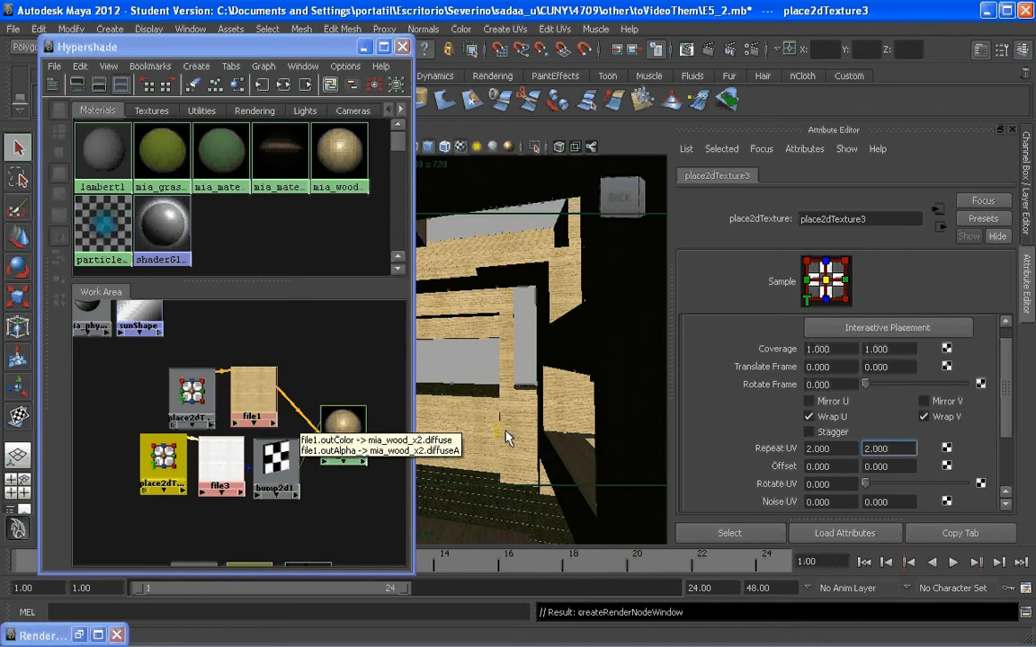
Render a region around the upper corner of the near wood wall with mental ray to inspect the bump
left_click(688, 51)
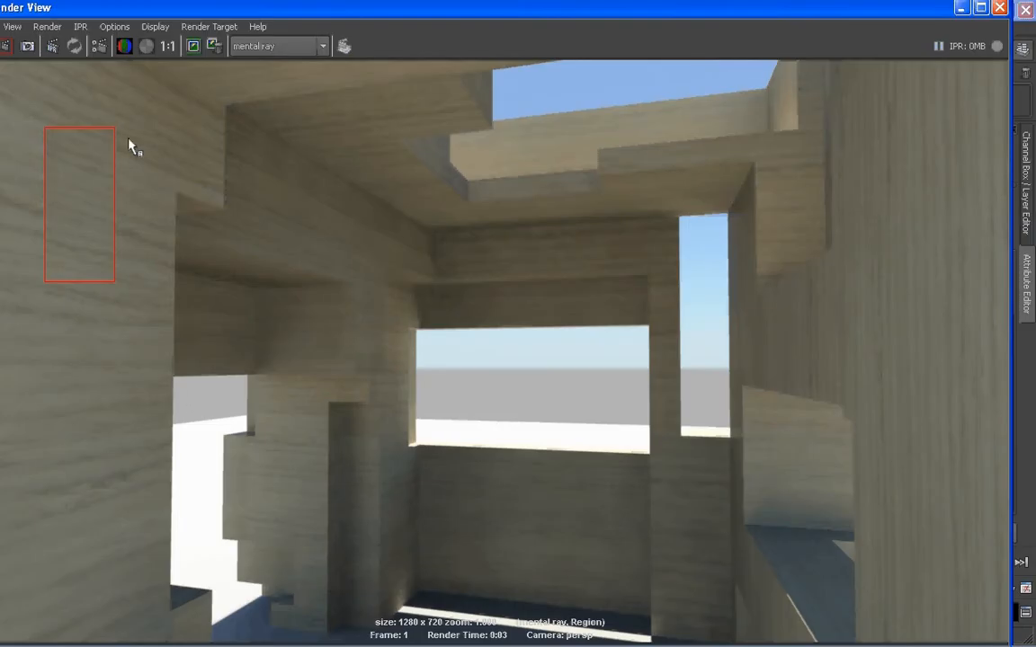
left_click_drag(202, 191, 260, 222)
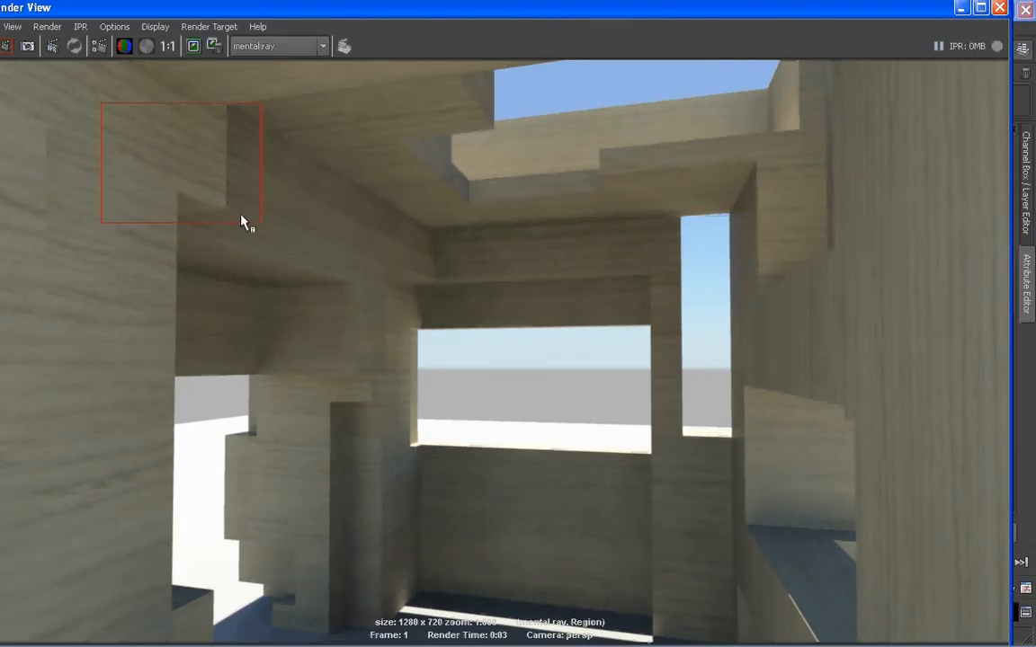
left_click(7, 46)
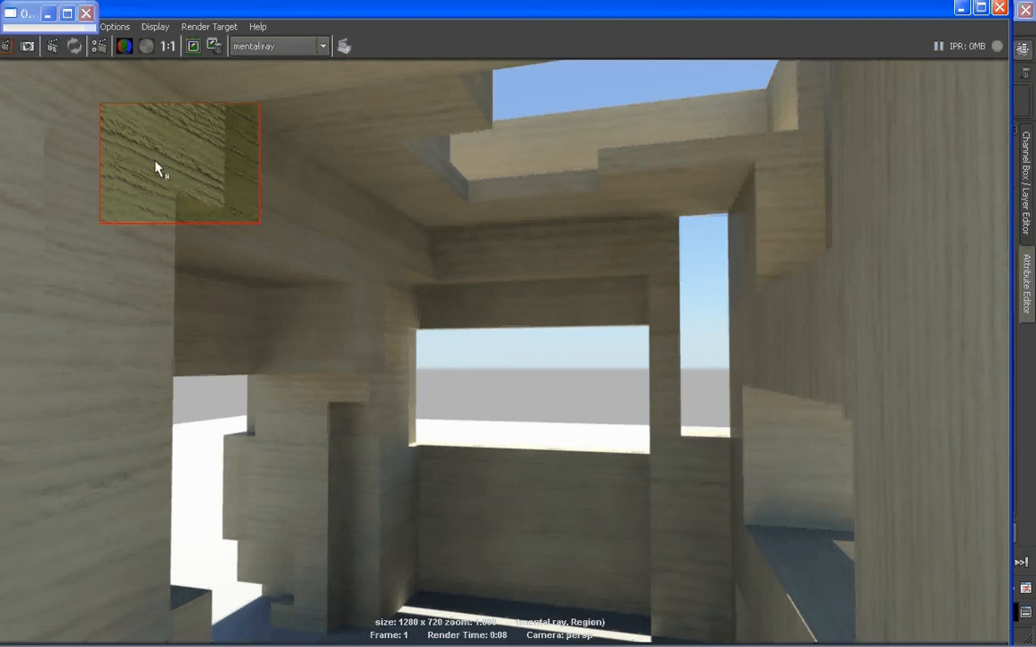
left_click(1000, 9)
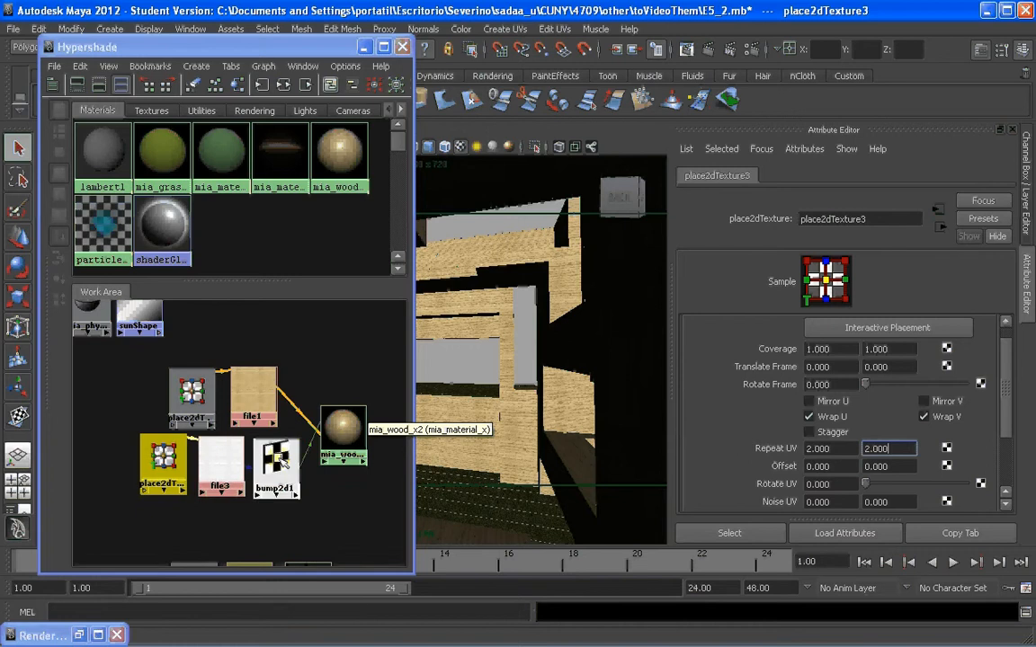
Set the Bump Depth of the bump2d1 node to 0.25
left_click(279, 458)
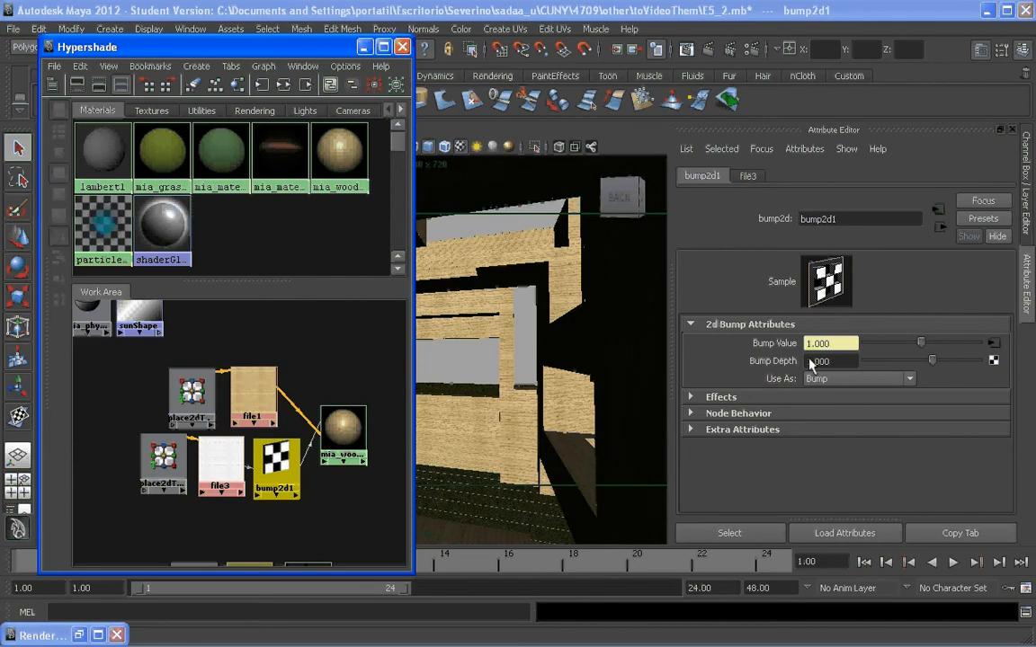
left_click_drag(932, 362, 927, 360)
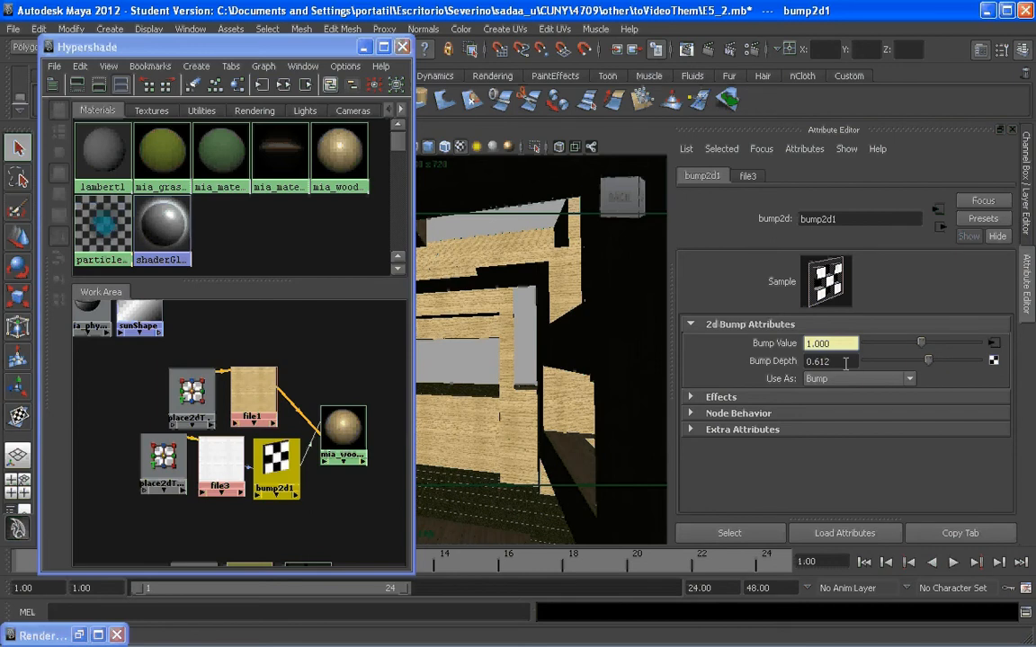
left_click(834, 360)
key("BackSpace")
key("BackSpace")
key("BackSpace")
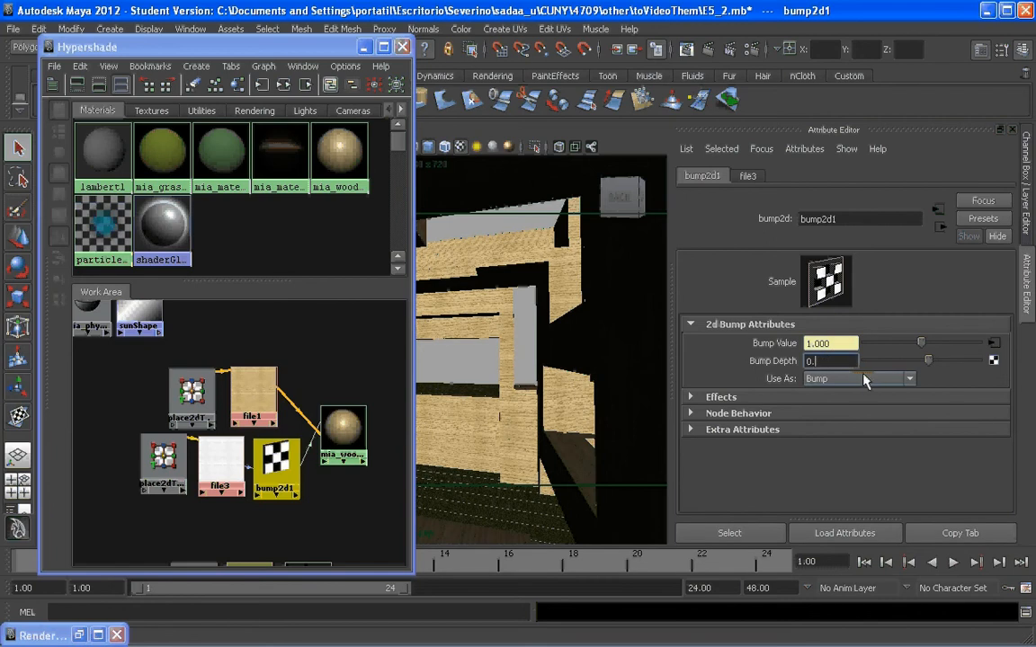
type("25")
key("Return")
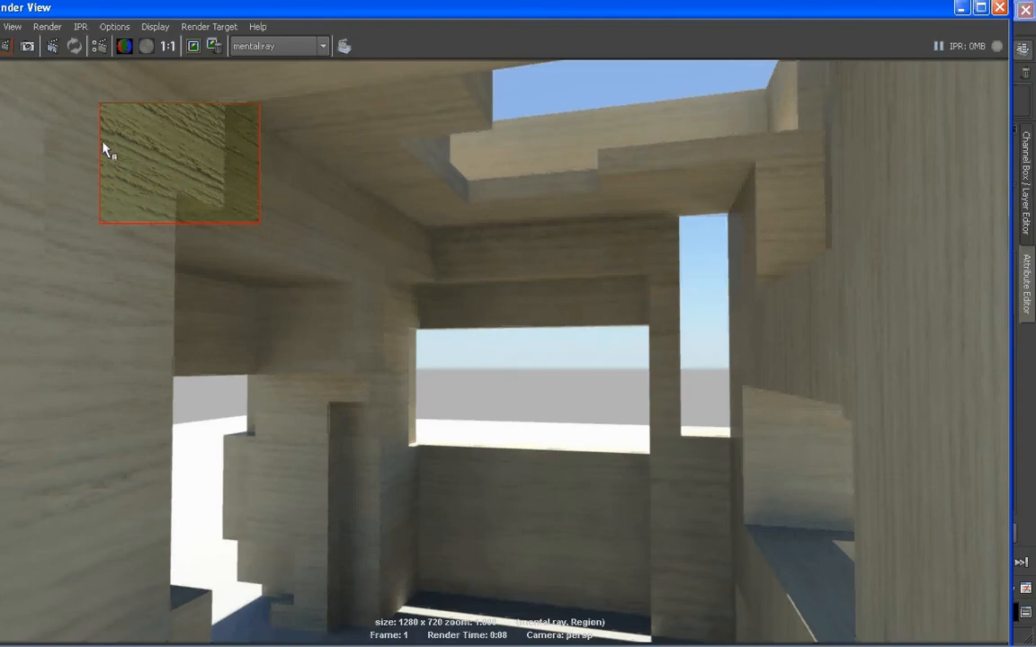
Render a smaller region of the near wood wall, overlapping the previous region, to check the reduced bump depth
left_click_drag(90, 80, 157, 150)
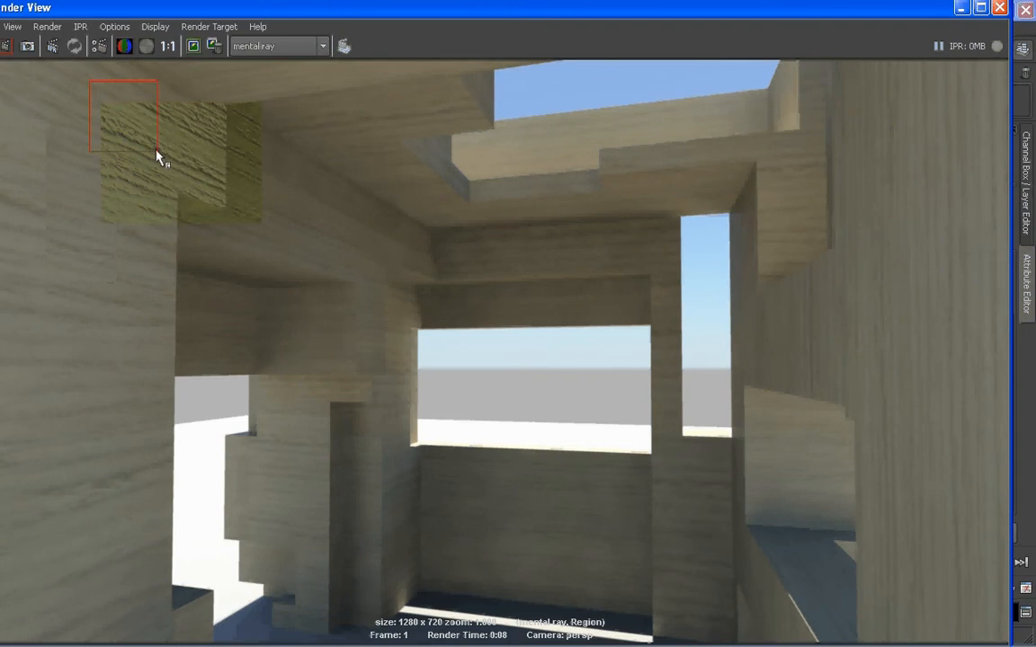
left_click(26, 49)
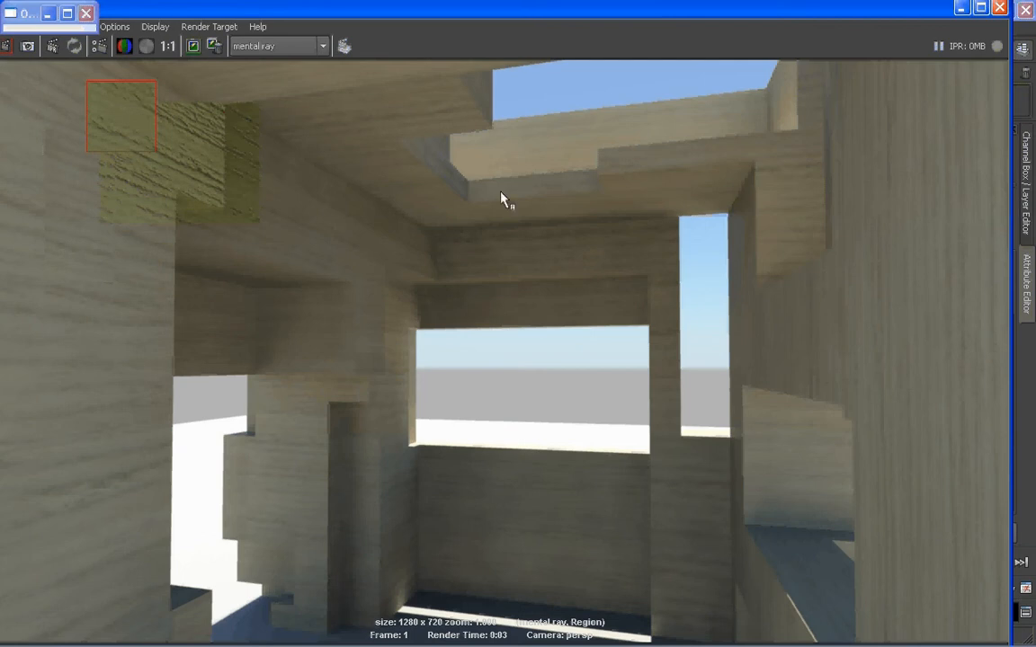
left_click(999, 10)
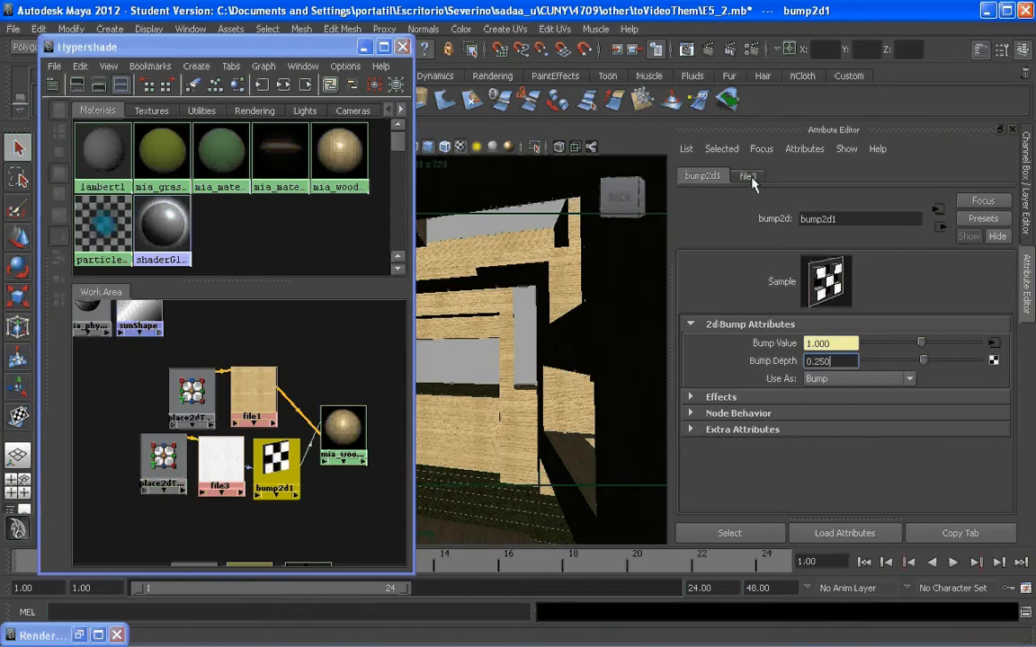
Set the Repeat UV of place2dTexture1, which tiles the wood color texture, to 3 and 3
left_click(191, 391)
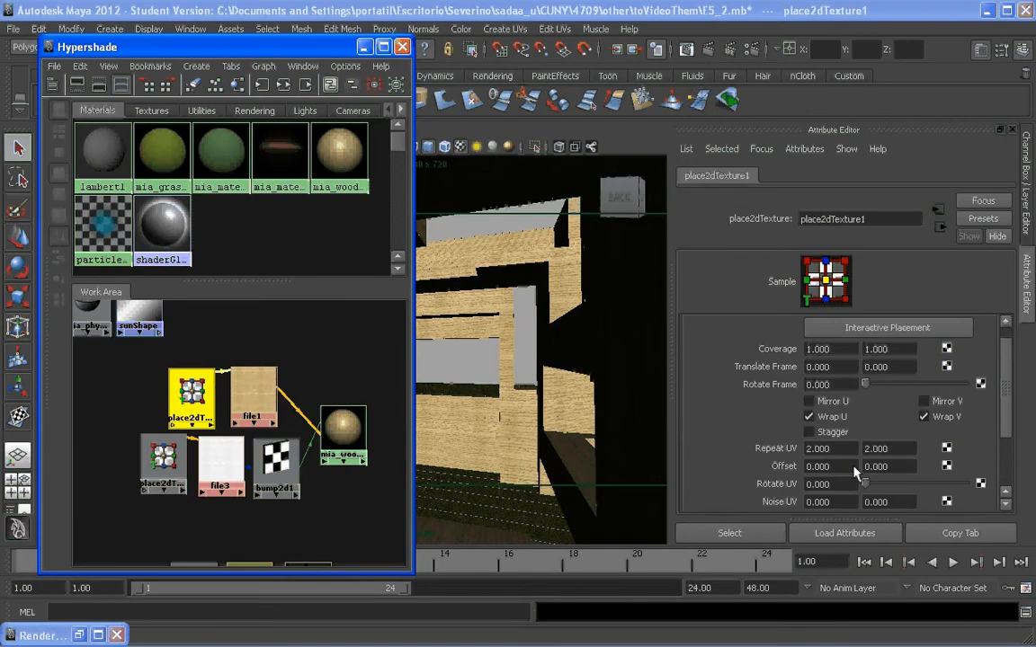
left_click(818, 448)
type("3")
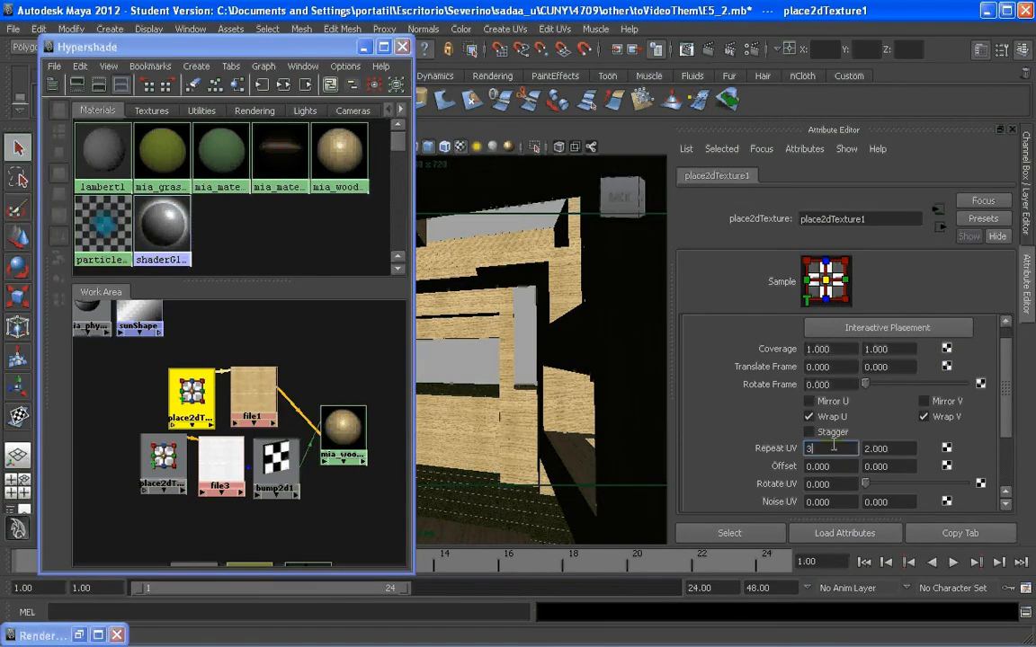
key("Return")
key("Tab")
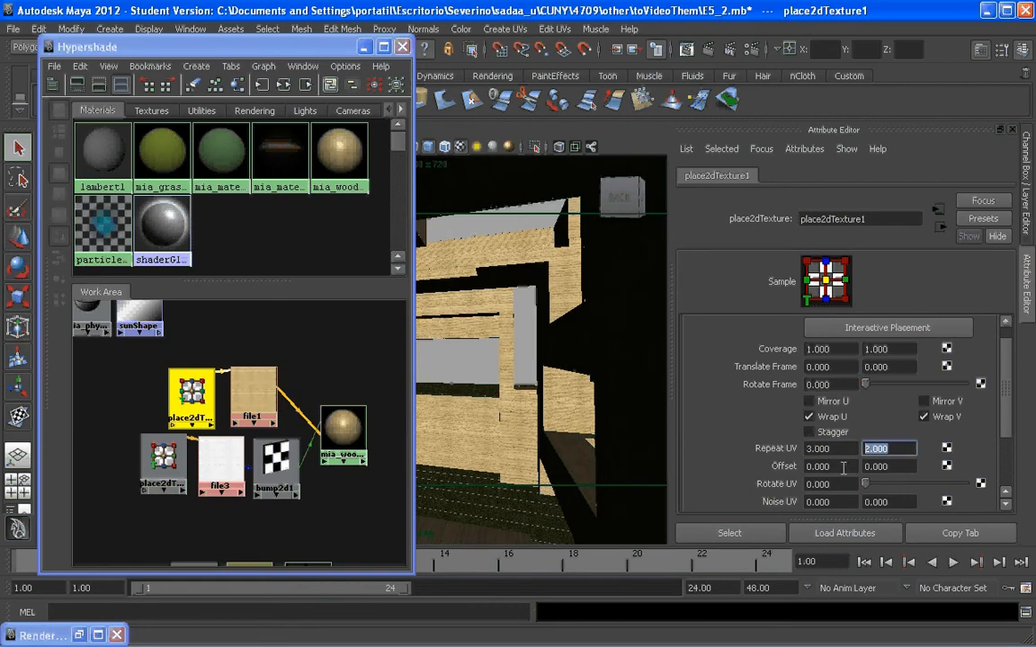
type("3")
key("Return")
Set the Repeat UV of the bump's place2dTexture3 node to 3 and 3
left_click(164, 463)
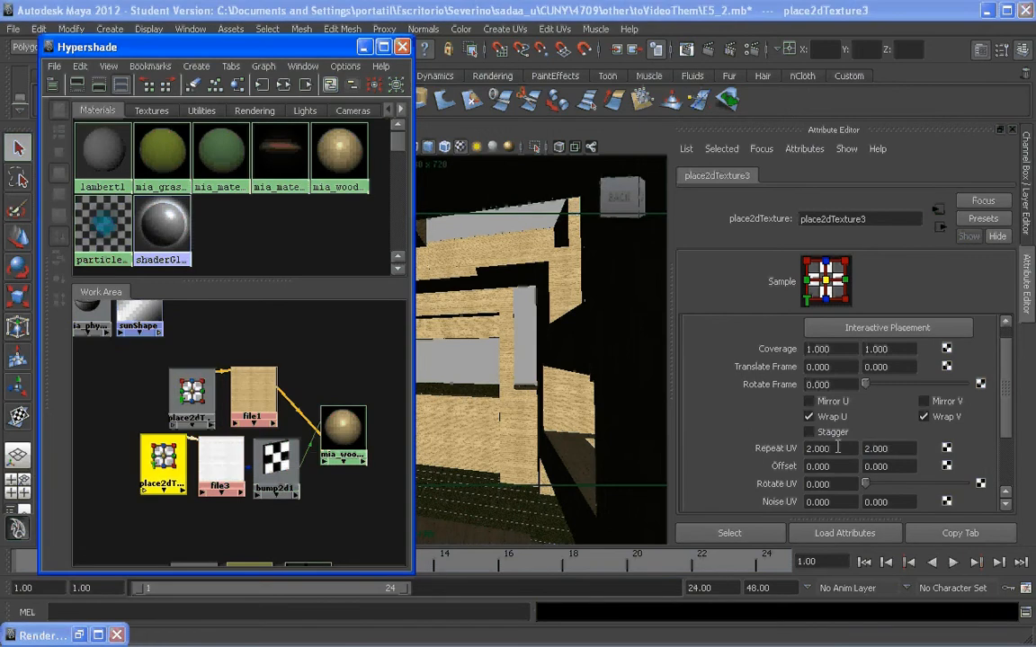
type("3")
left_click(897, 448)
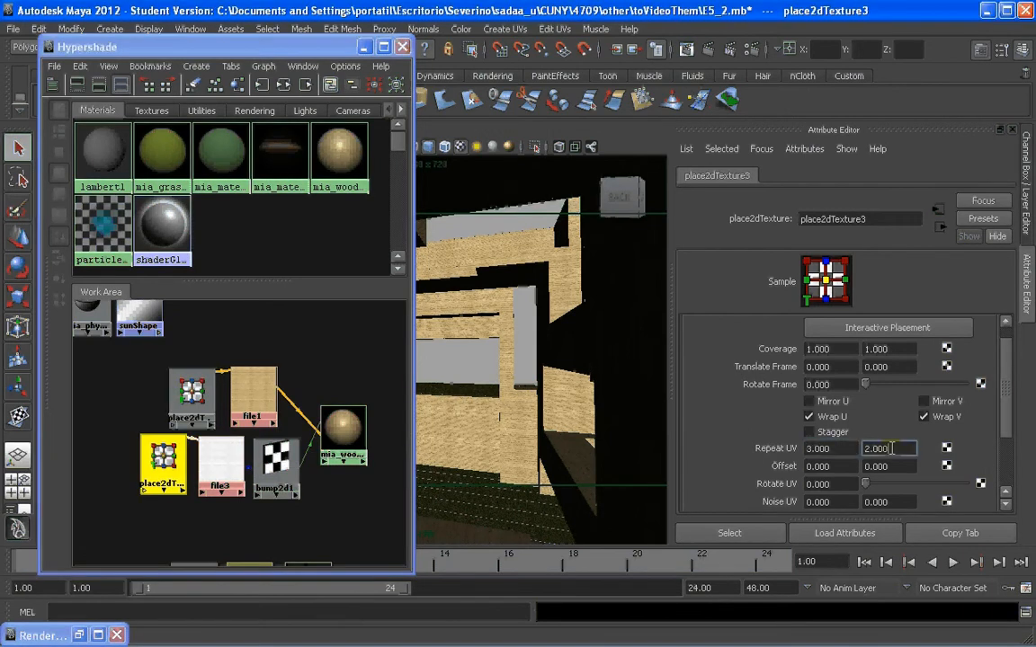
double_click(897, 448)
type("3")
key("Return")
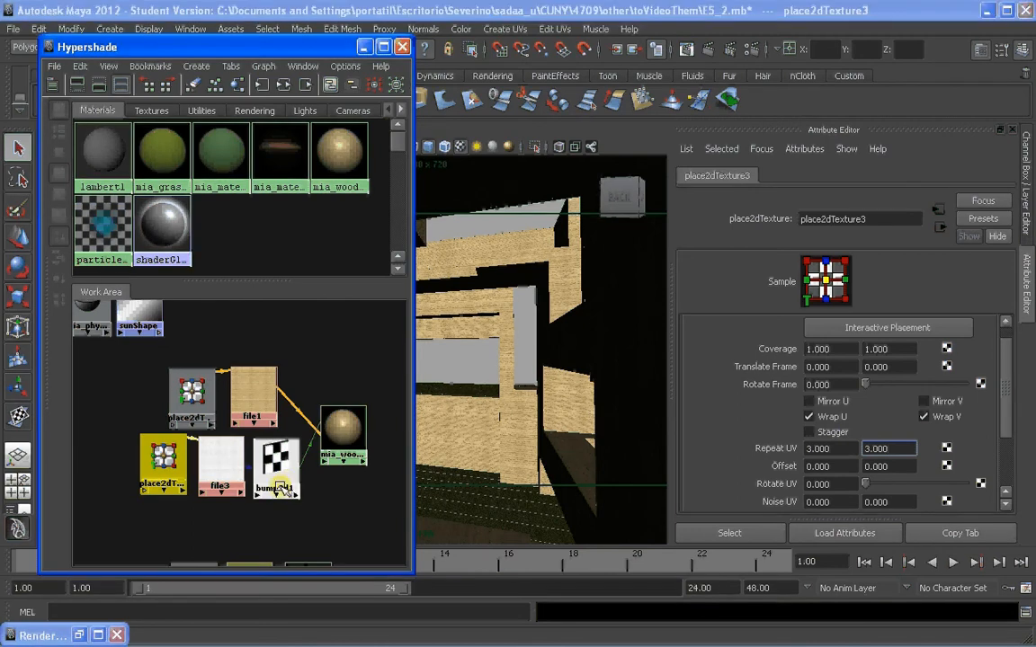
Review the bump2d1 node's Bump Depth and the file3 texture's Color Balance settings, including Alpha Is Luminance
left_click(279, 489)
left_click(831, 360)
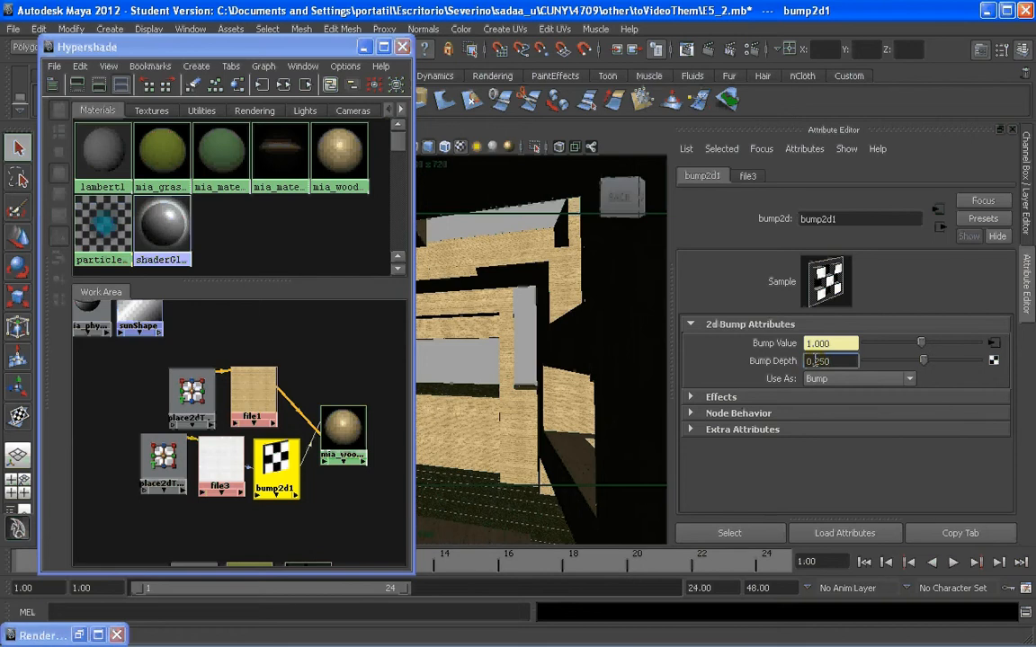
left_click(218, 463)
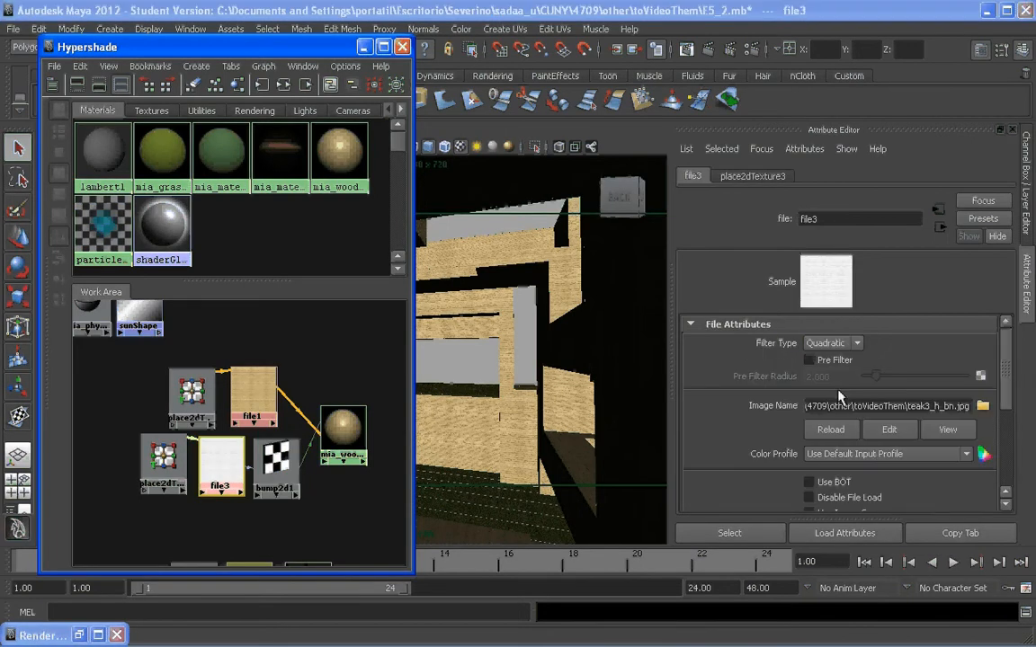
left_click_drag(1007, 361, 1008, 440)
left_click(710, 433)
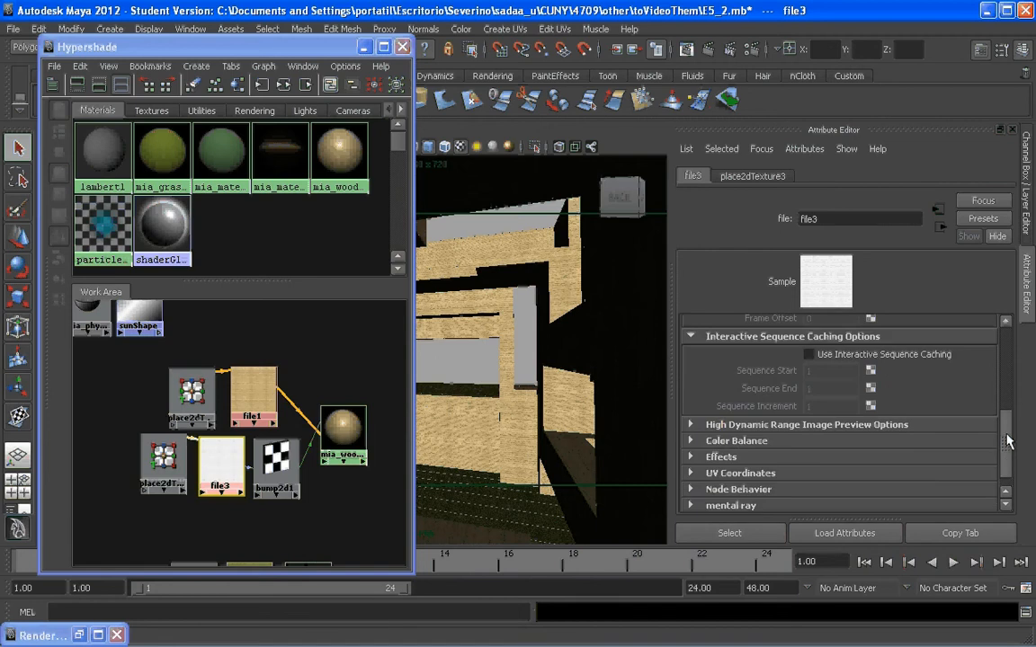
left_click(712, 441)
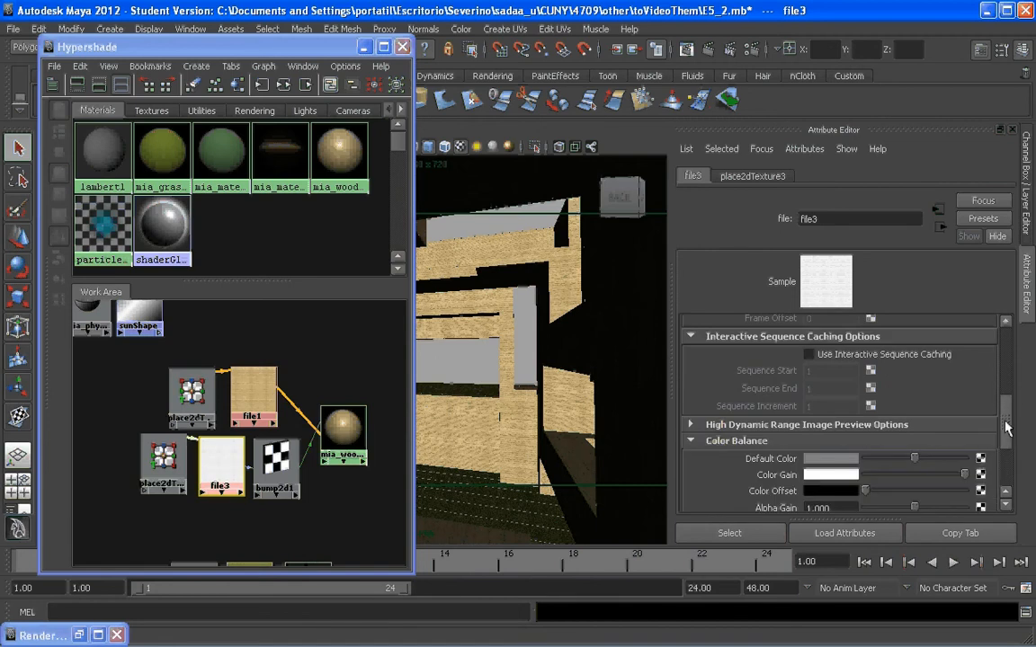
scroll(1007, 430, "down", 3)
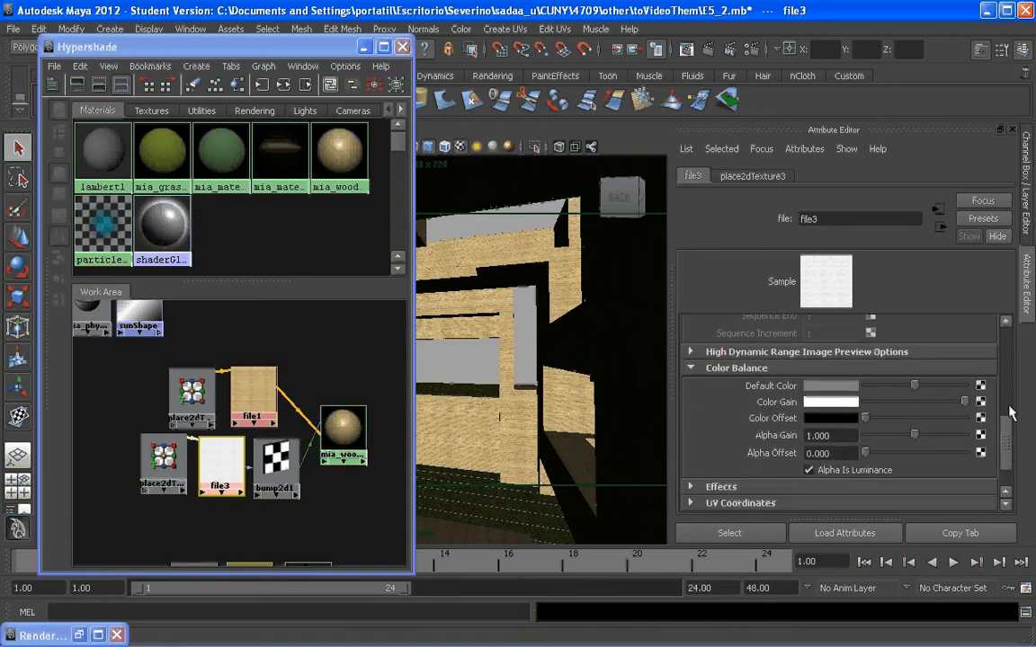
scroll(1002, 409, "up", 6)
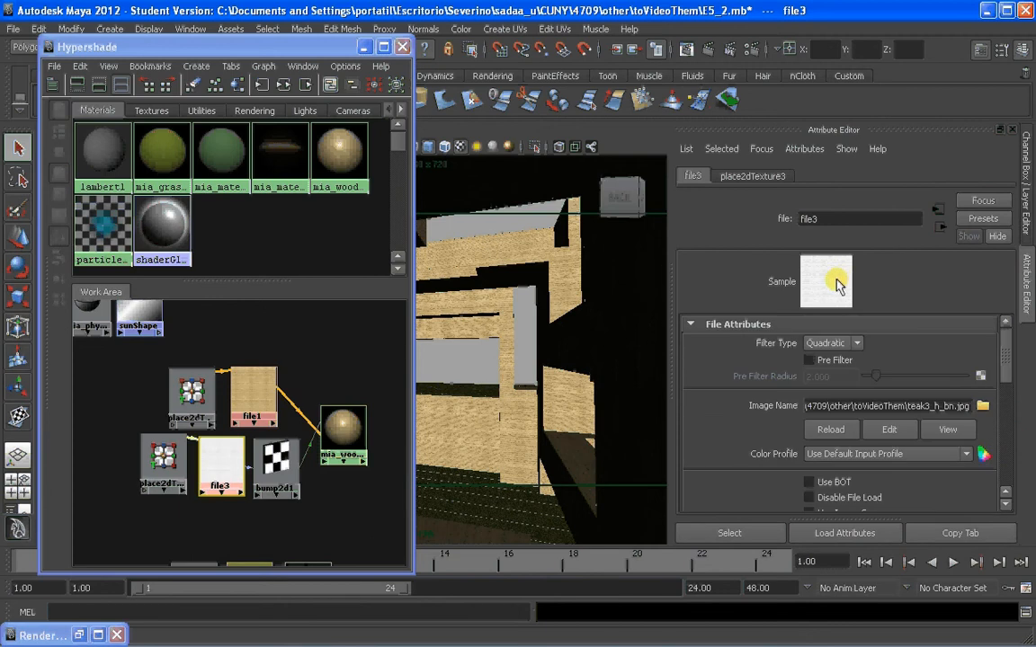
Realign the place2dTexture3, file3 and bump2d1 nodes in an even row and minimize the Hypershade
left_click(315, 348)
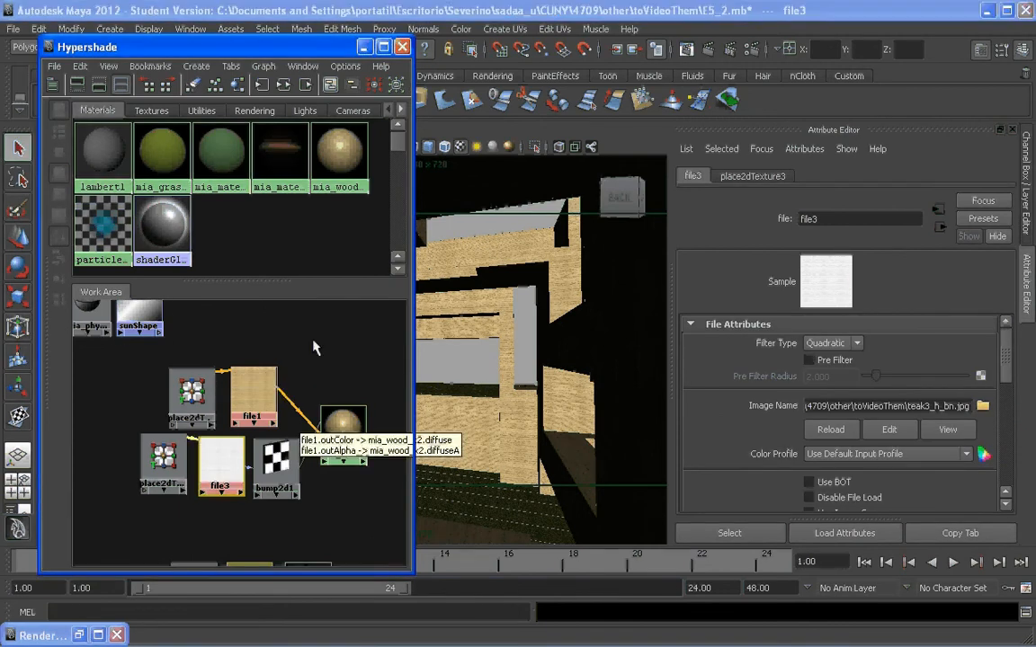
scroll(315, 348, "down", 2)
left_click(317, 397)
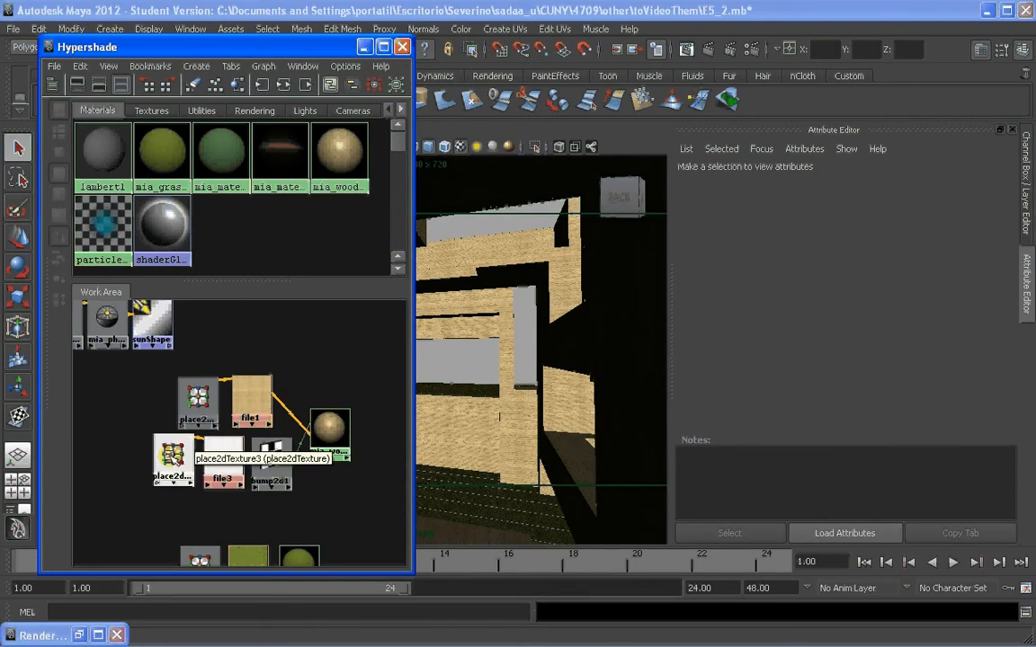
left_click(173, 459)
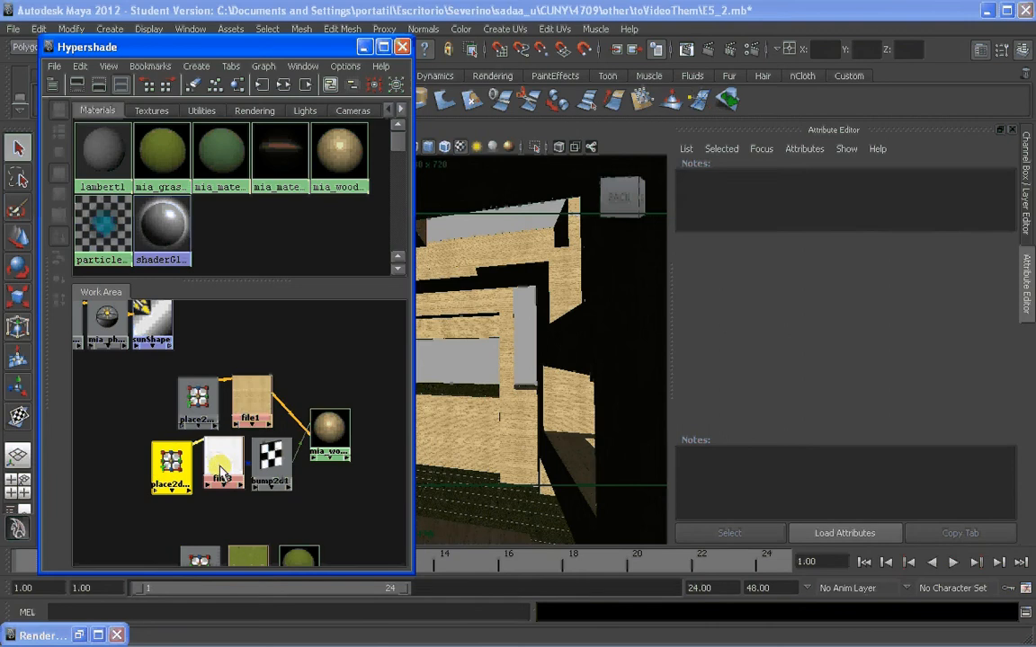
left_click(220, 472)
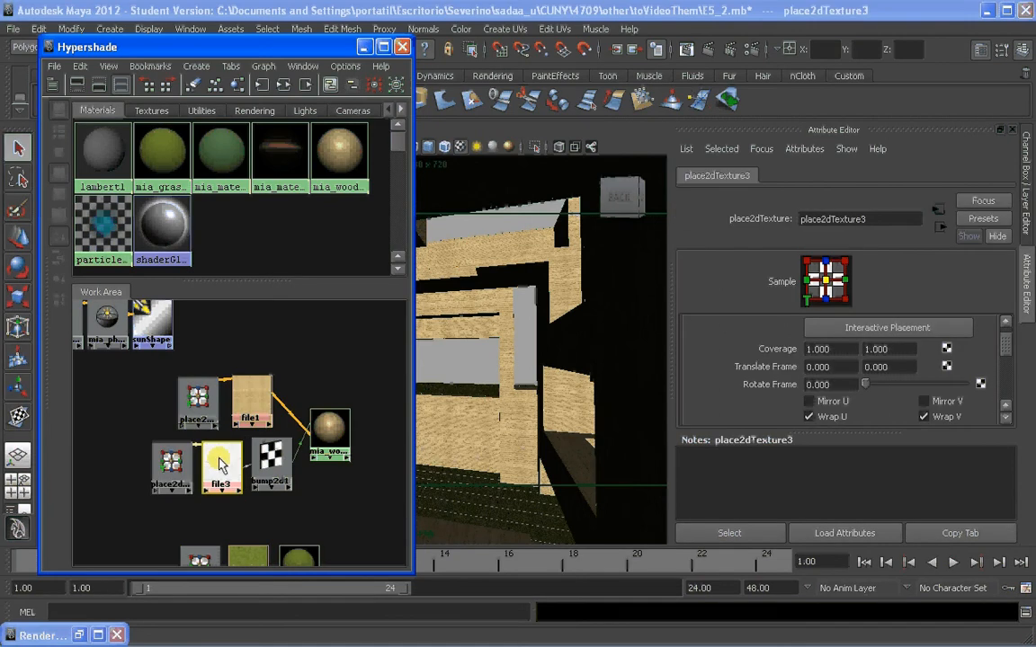
left_click(271, 461)
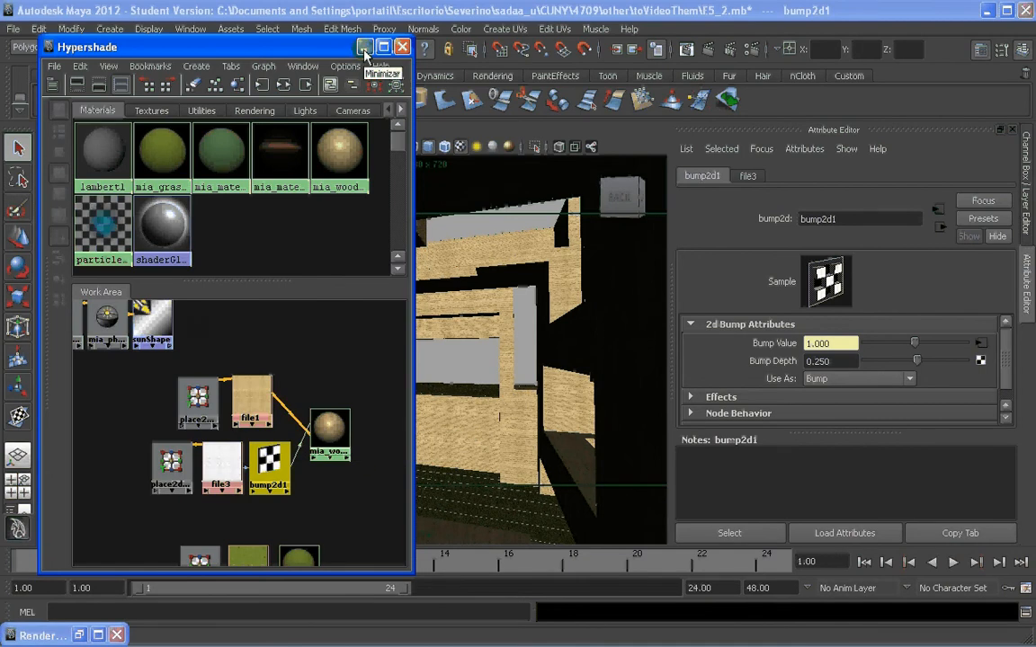
left_click(364, 47)
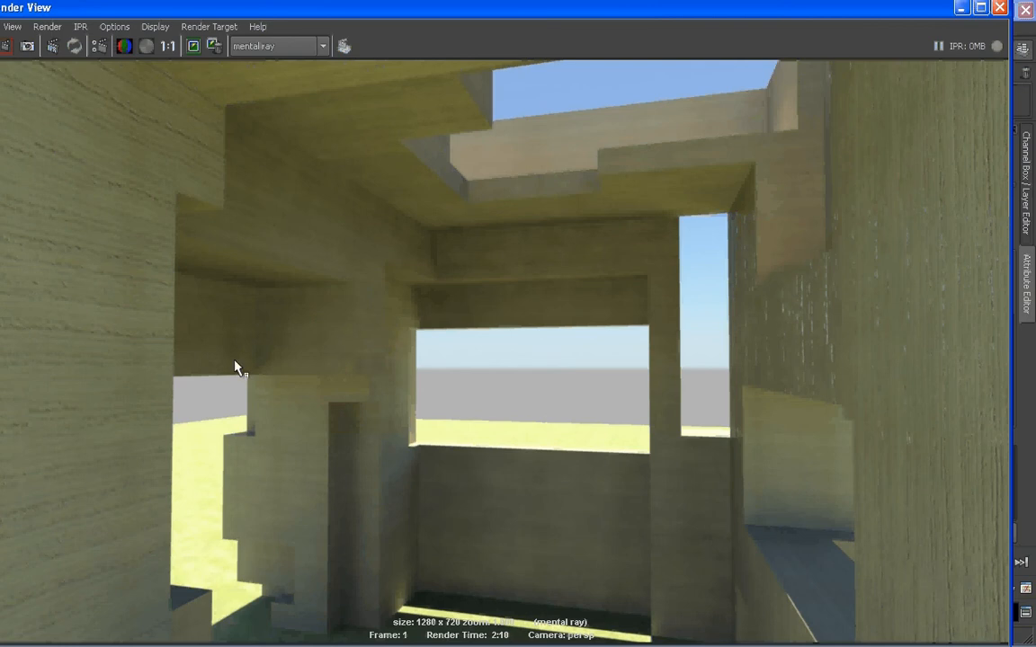
Convert the grass ground plane nurbsPlane1 from NURBS to a polygon mesh
left_click(1000, 9)
left_click(454, 391)
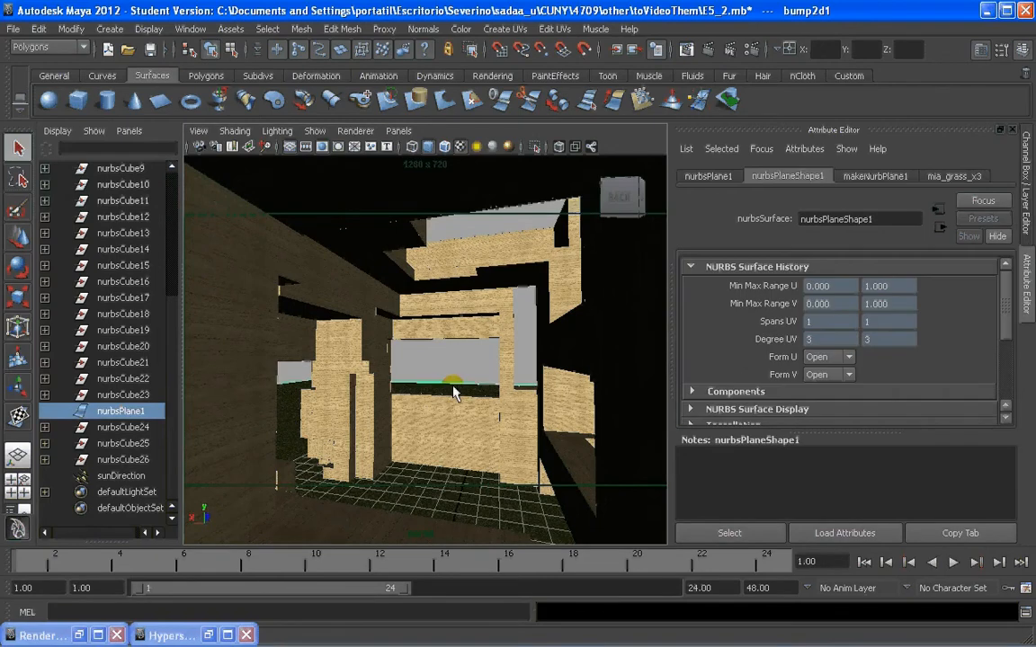
key("f")
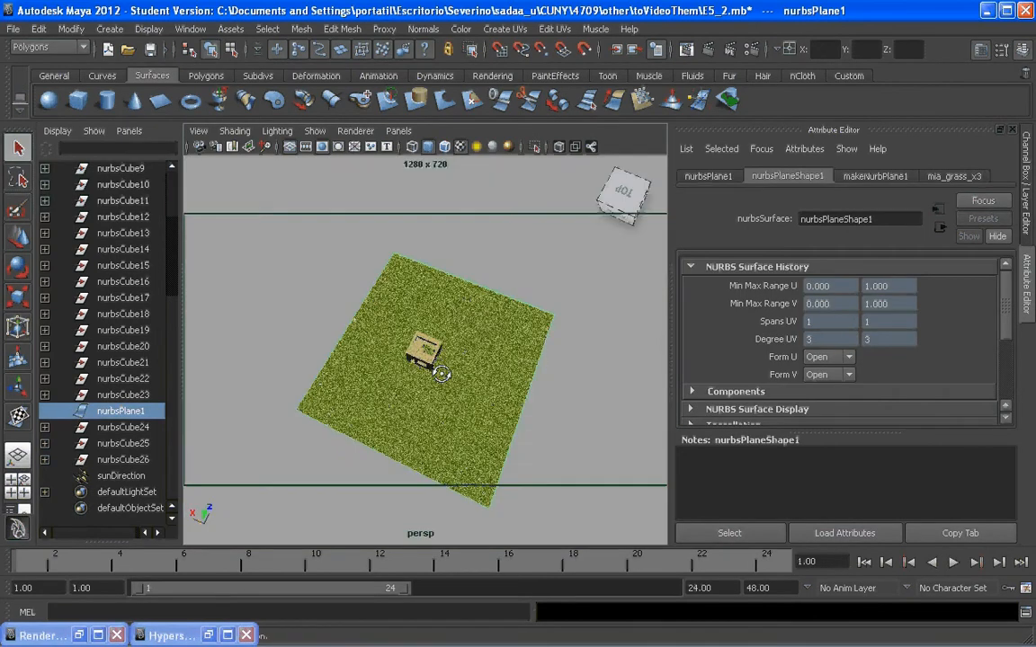
left_click_drag(441, 379, 517, 349, "alt")
left_click(569, 277)
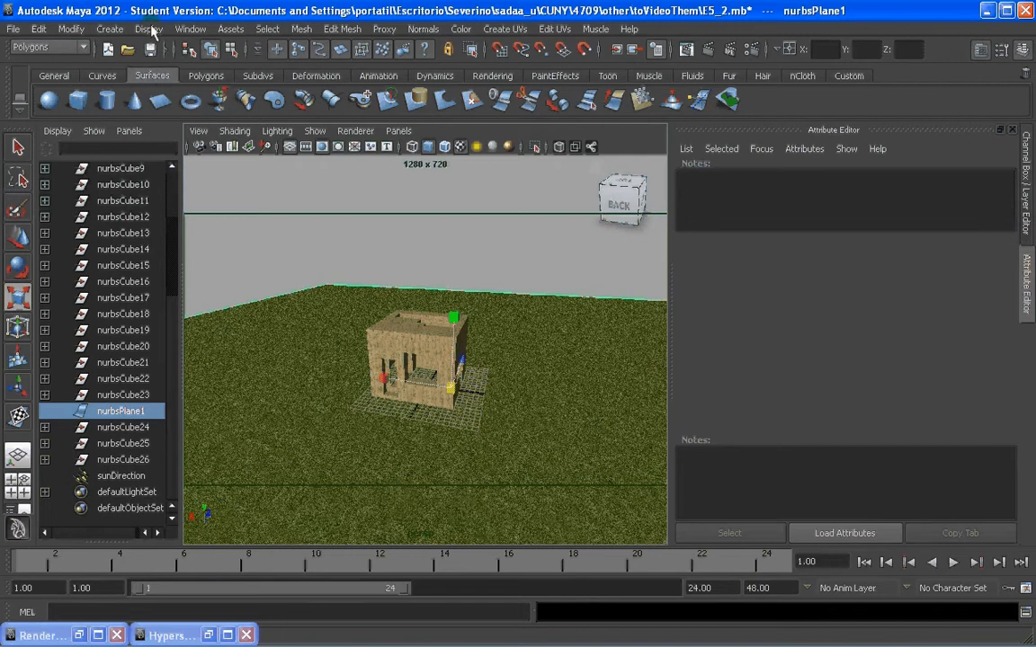
left_click(108, 29)
mouse_move(81, 30)
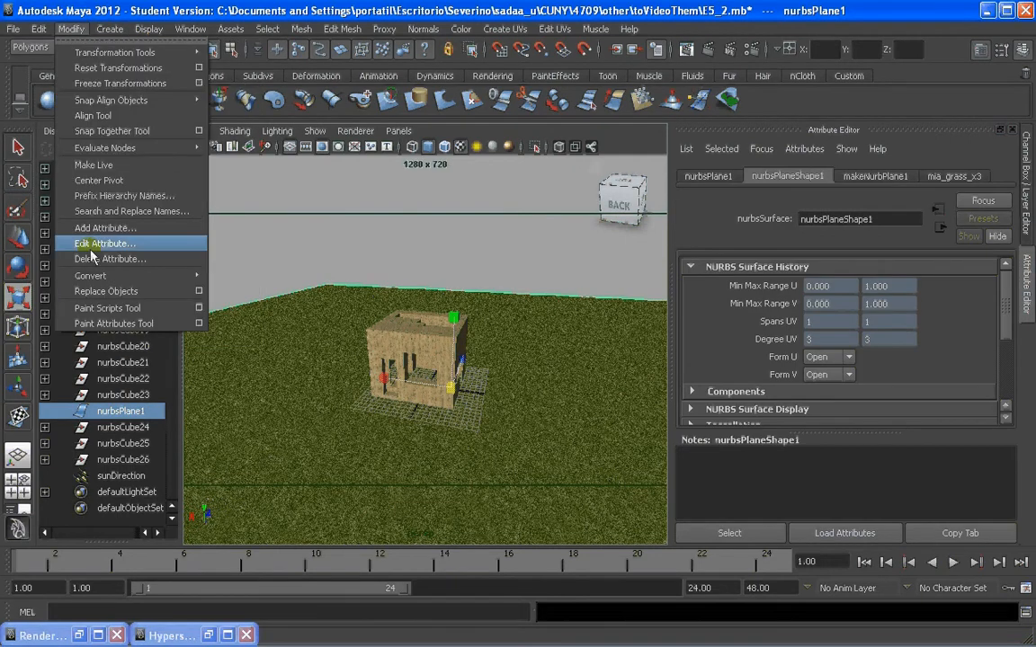
mouse_move(90, 275)
left_click(268, 285)
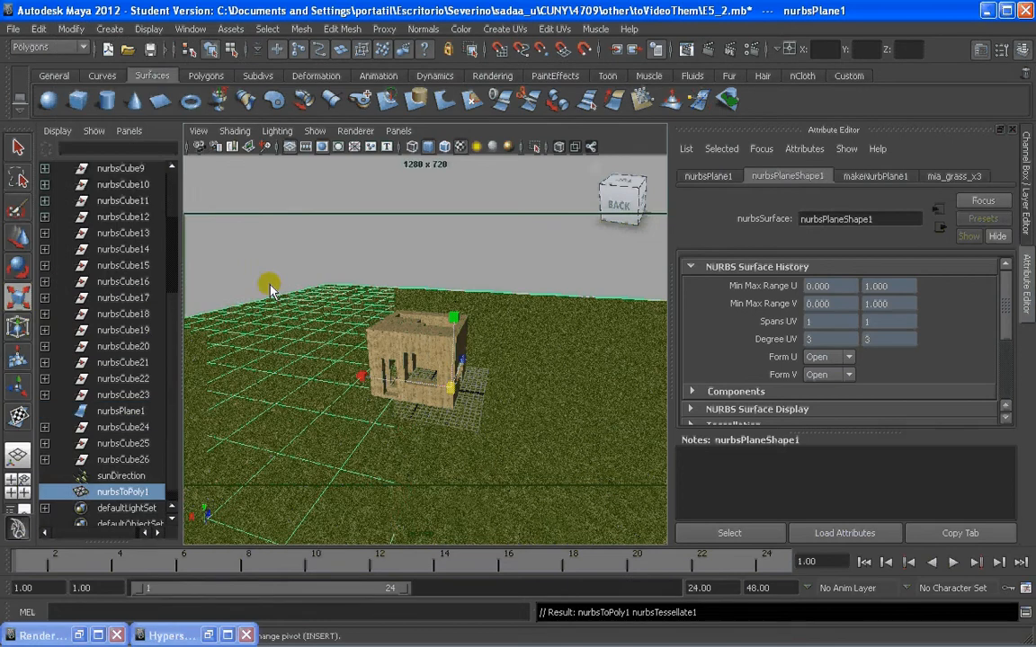
Select the rows of vertices along the polygon ground's far side and restore the bookmarked interior camera view
left_click_drag(515, 303, 513, 303, "alt")
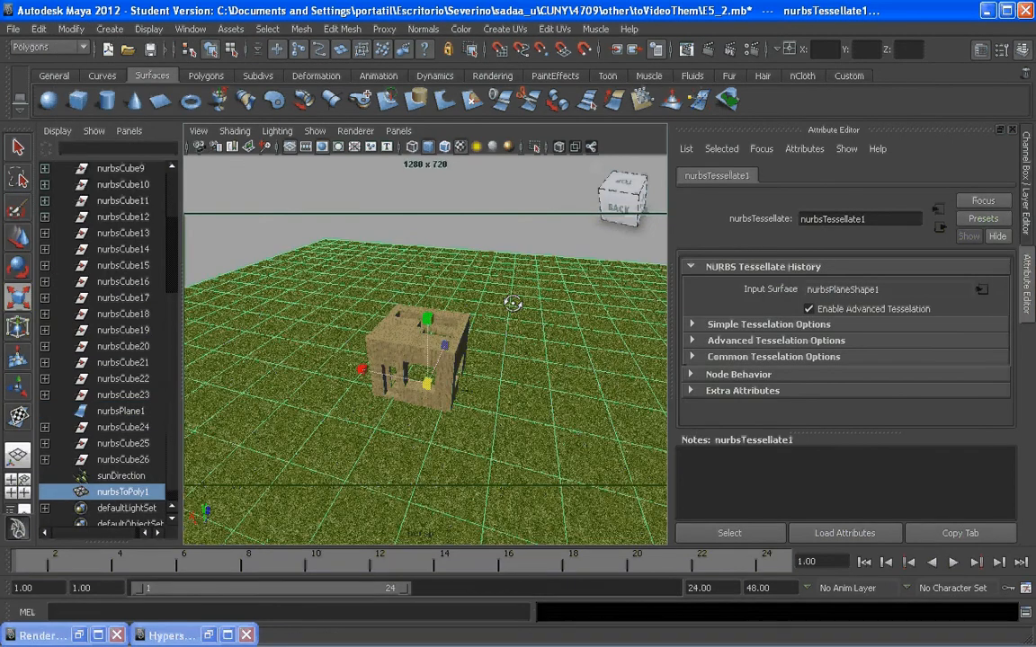
right_click(486, 268)
right_click_drag(485, 268, 256, 233)
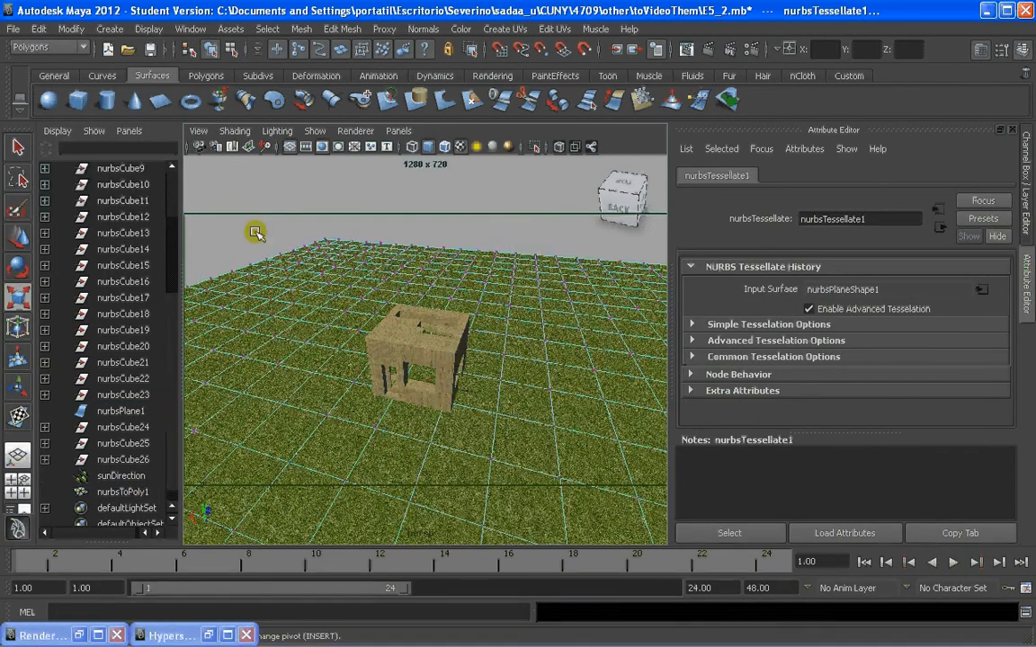
left_click_drag(256, 233, 632, 290)
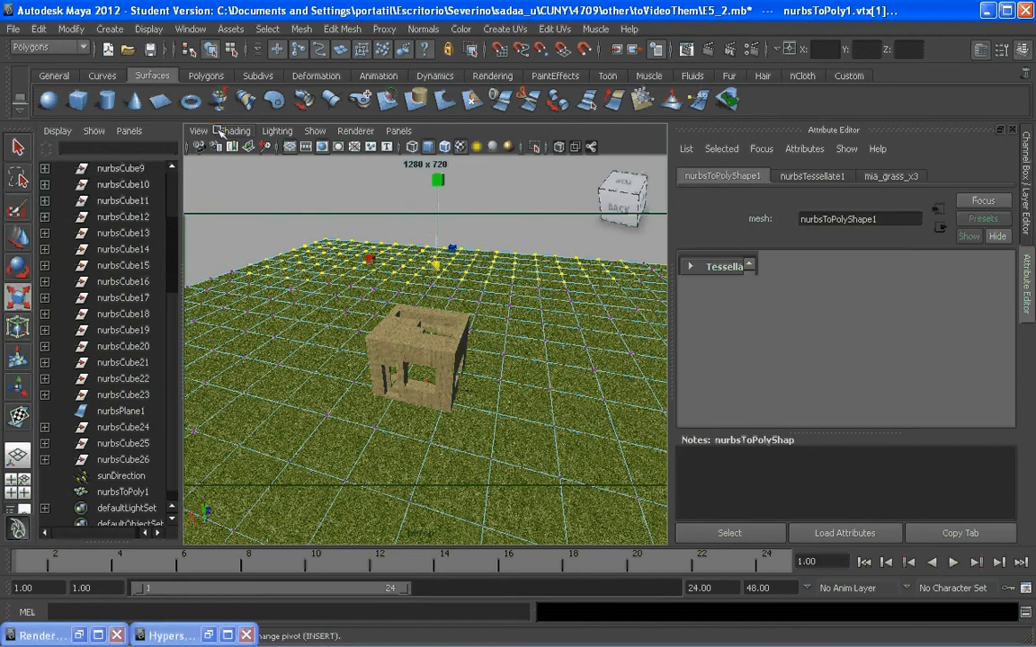
left_click(199, 132)
mouse_move(213, 302)
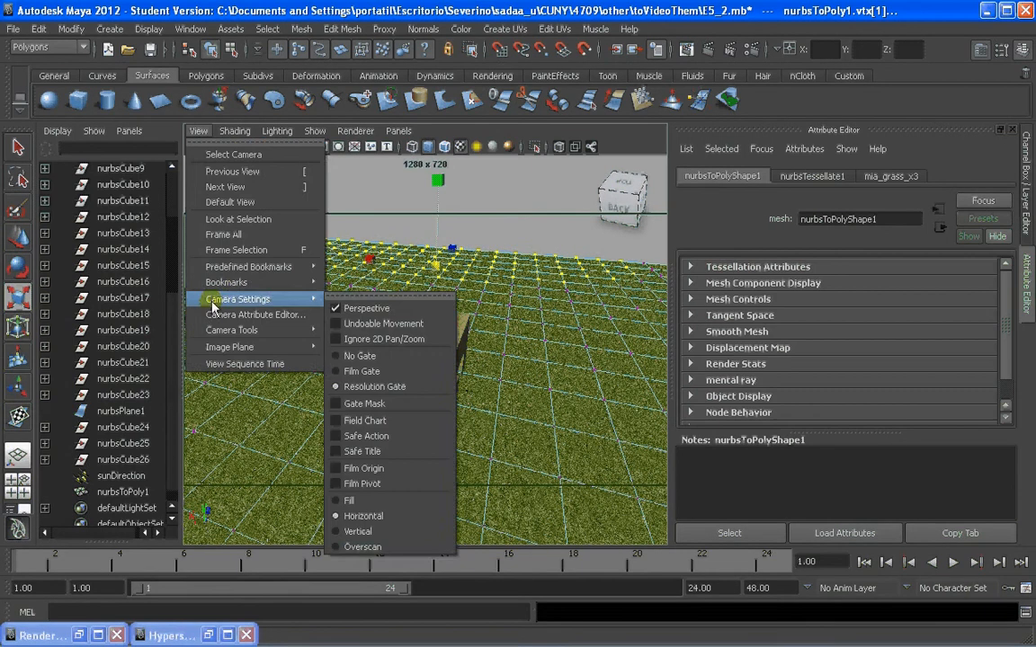
left_click(364, 285)
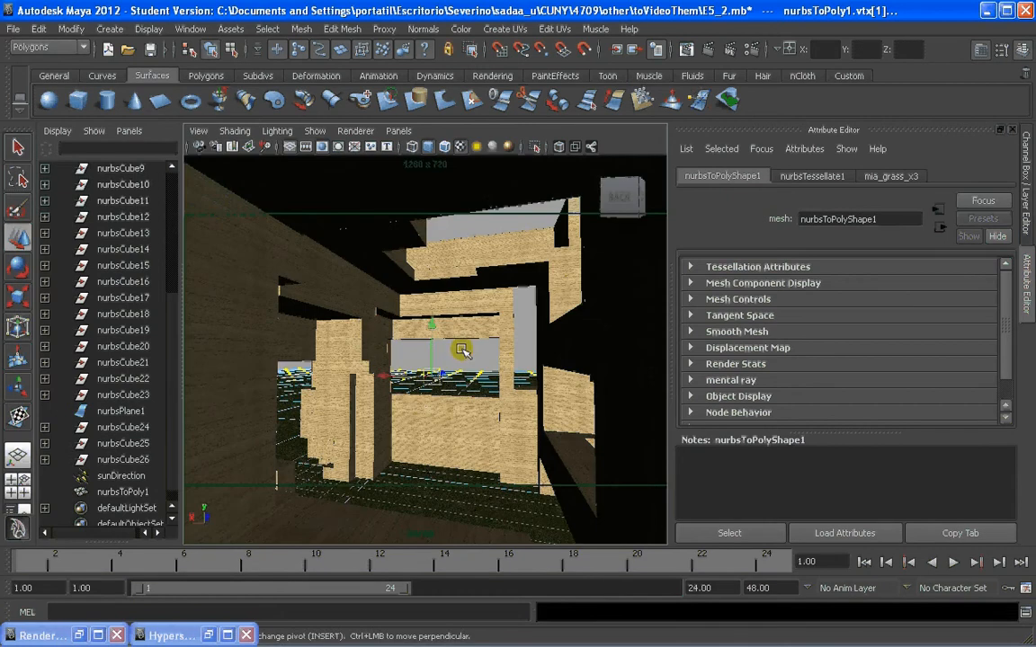
Raise separate groups of the ground's distant vertices to different heights, shaping rolling hills behind the window openings
left_click_drag(431, 325, 520, 362)
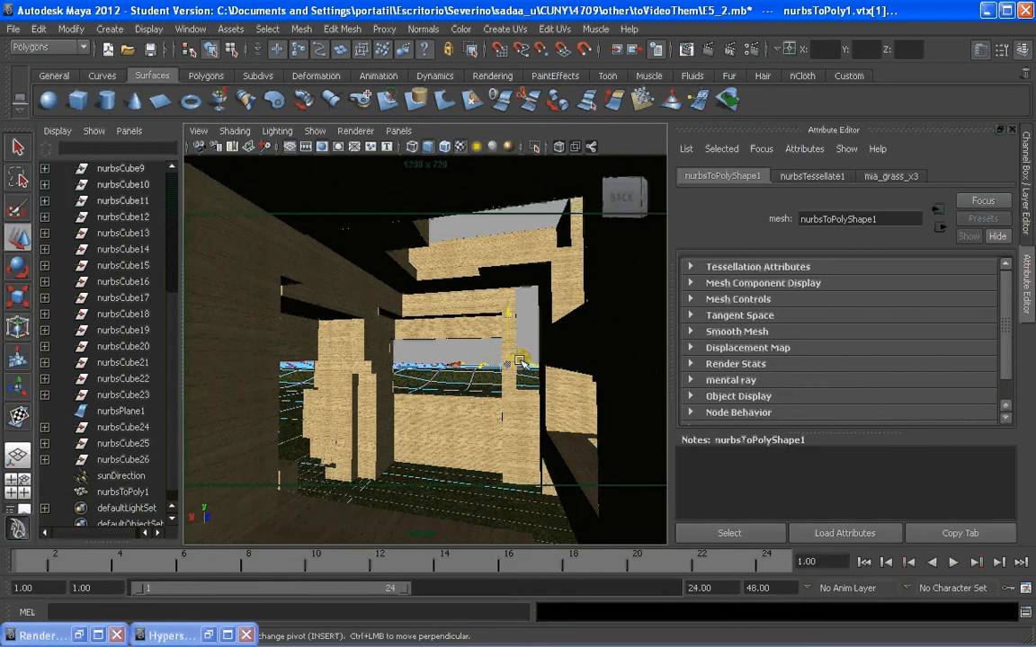
left_click_drag(508, 316, 508, 296)
left_click_drag(266, 339, 499, 381)
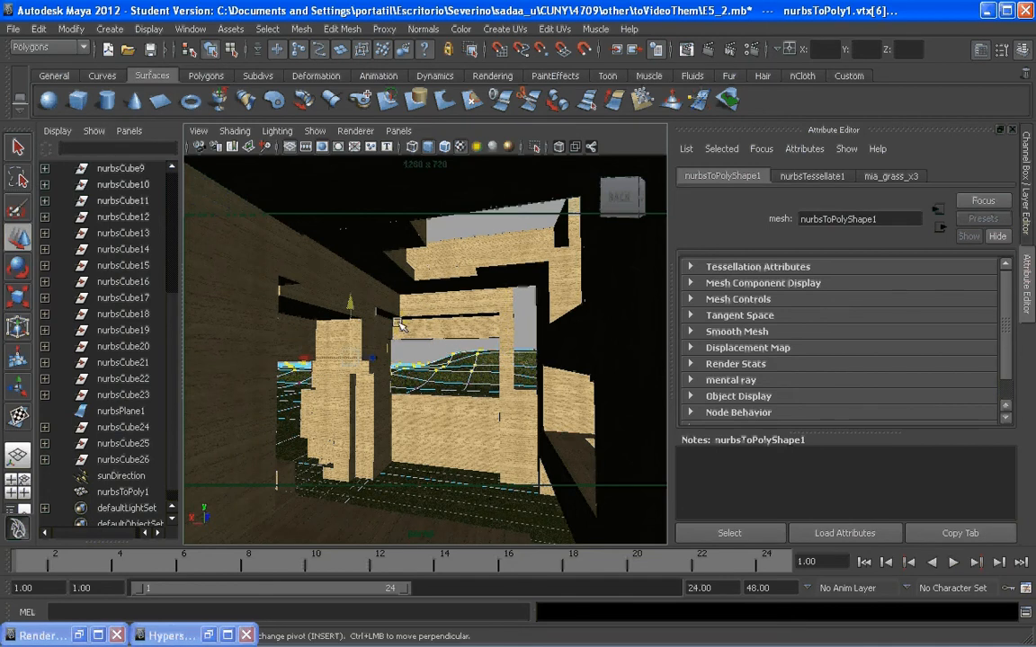
left_click_drag(351, 317, 350, 295)
left_click_drag(511, 329, 550, 362)
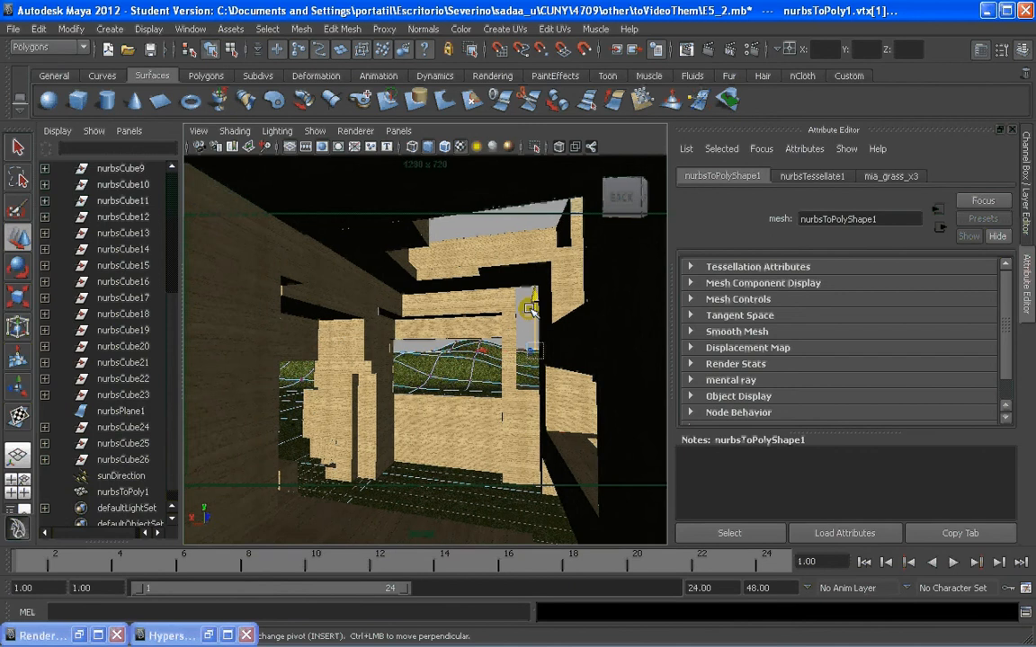
left_click_drag(530, 308, 552, 265)
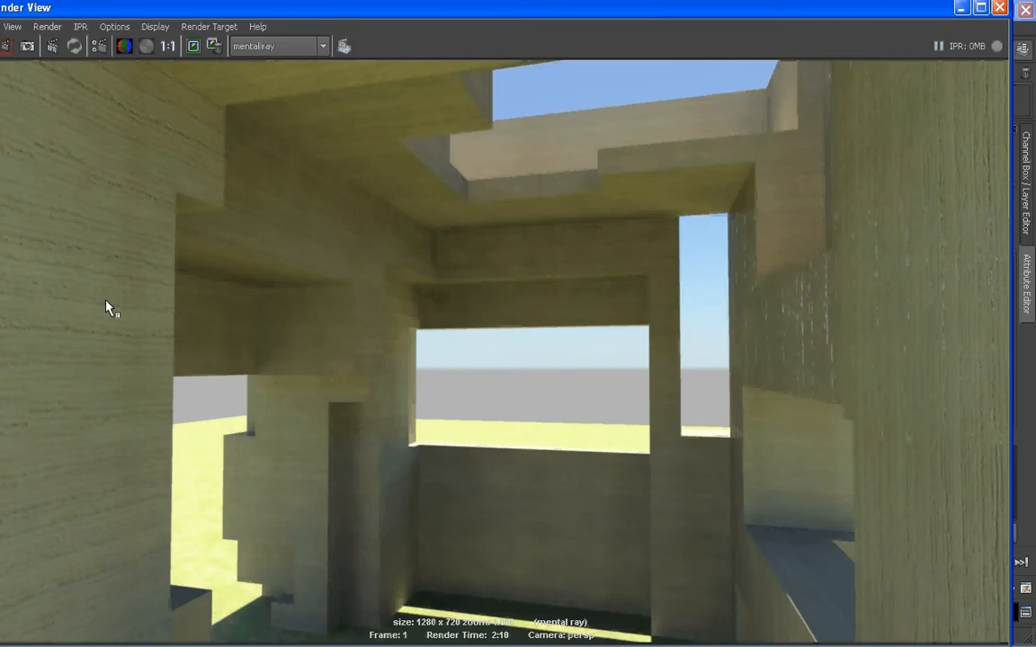
Render only a wide horizontal region across the window openings with mental ray and examine the hills
left_click_drag(103, 291, 817, 451)
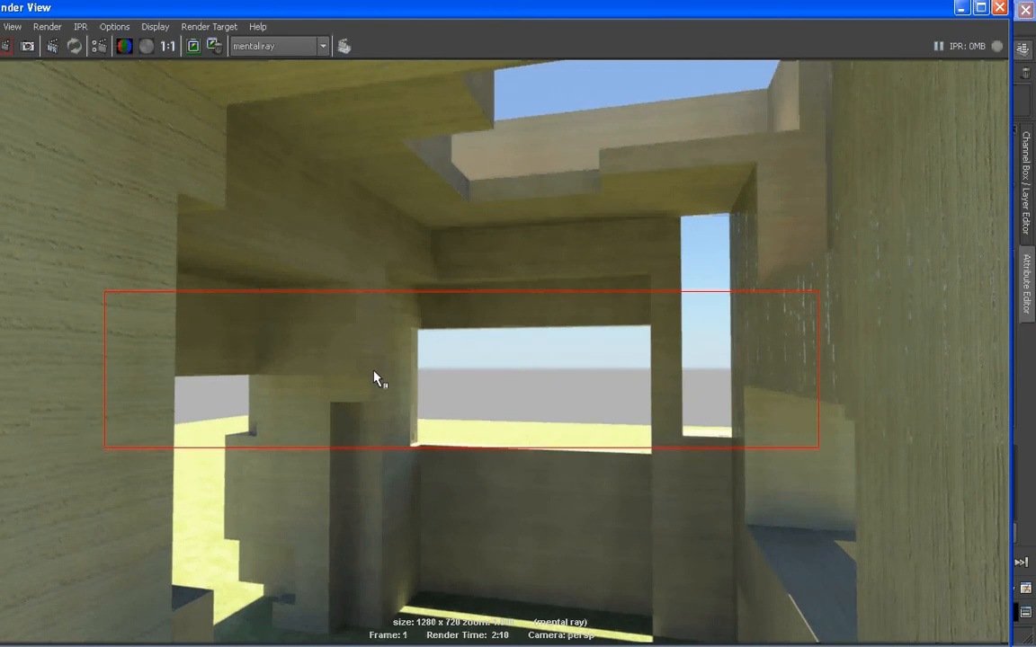
left_click(5, 47)
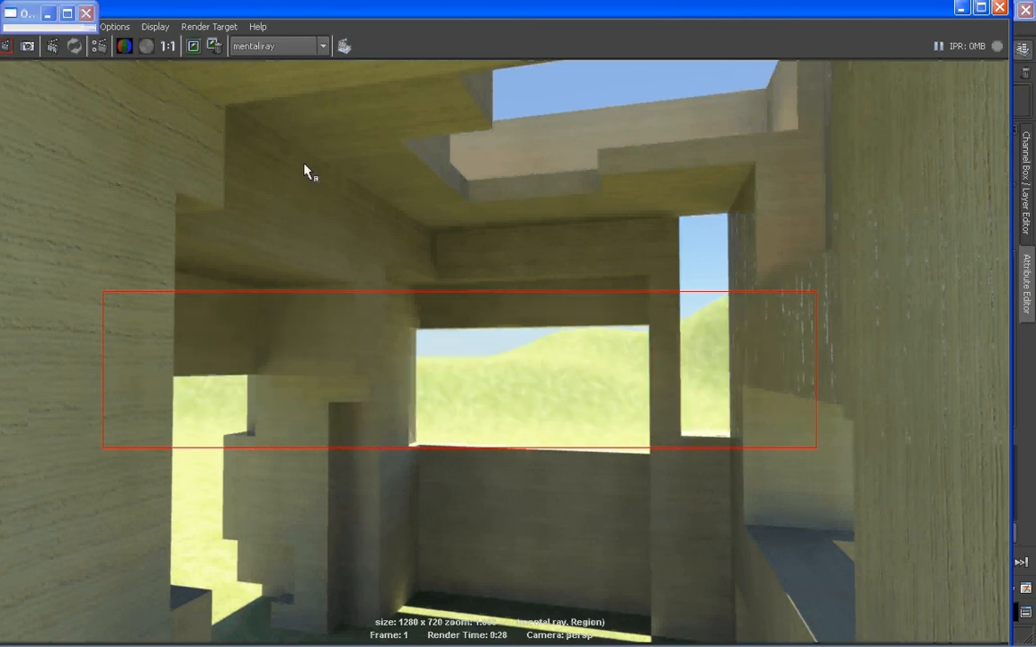
left_click(591, 357)
left_click(692, 253)
left_click(683, 379)
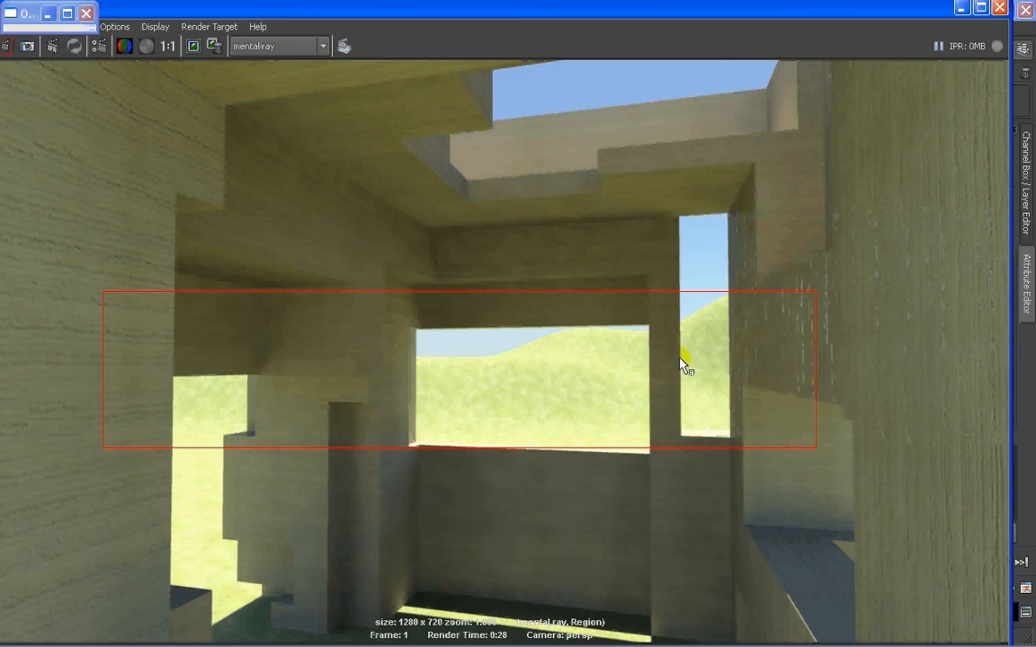